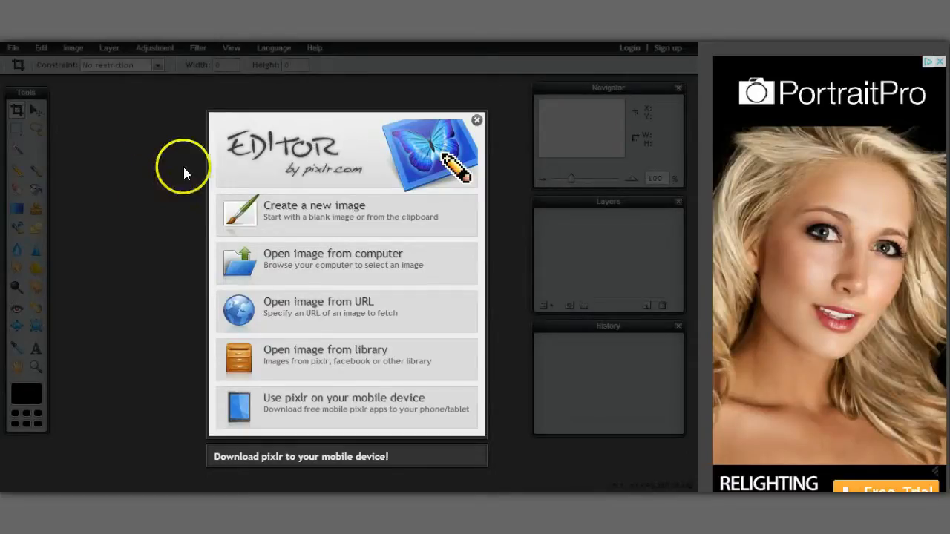
- Open the image 001.JPG from the computer's Pictures folder
{"action": "left_click", "coordinate": [310, 257]}
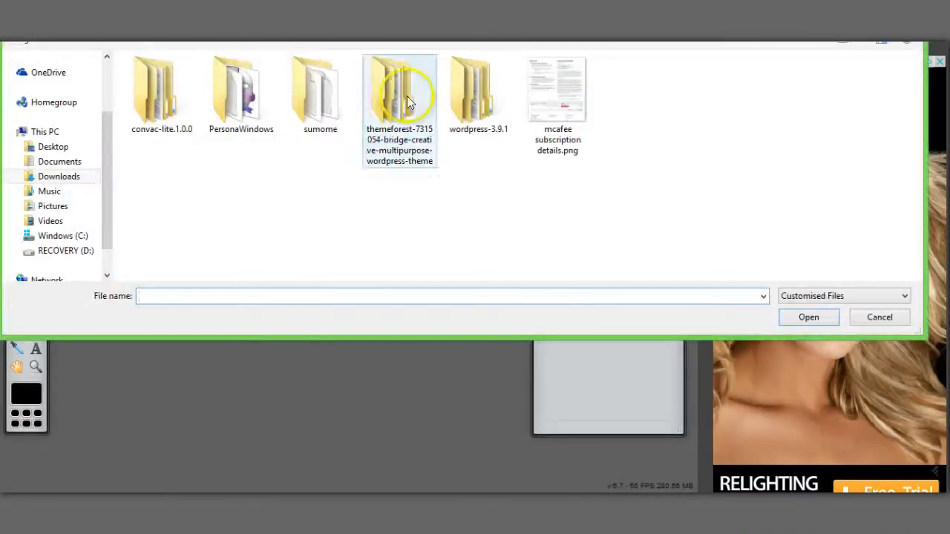
{"action": "left_click", "coordinate": [53, 207]}
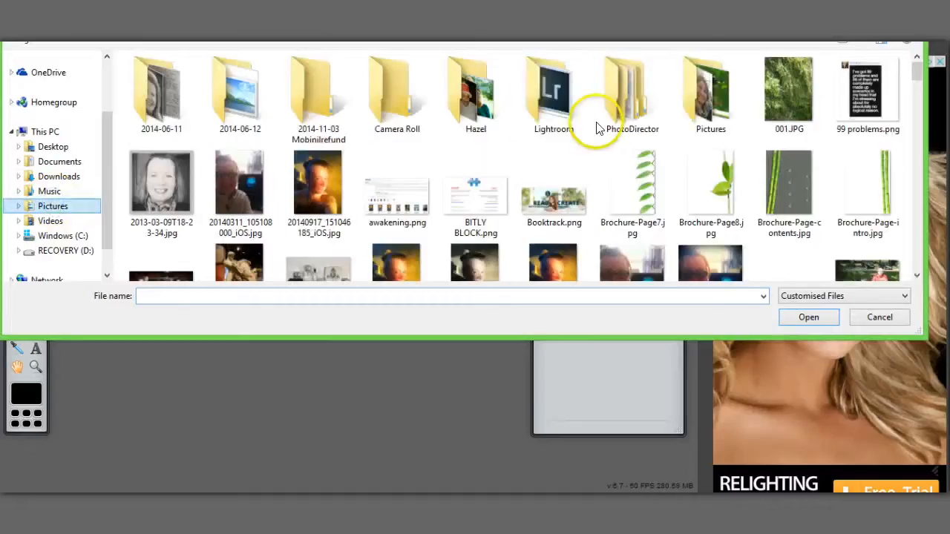
{"action": "double_click", "coordinate": [785, 95]}
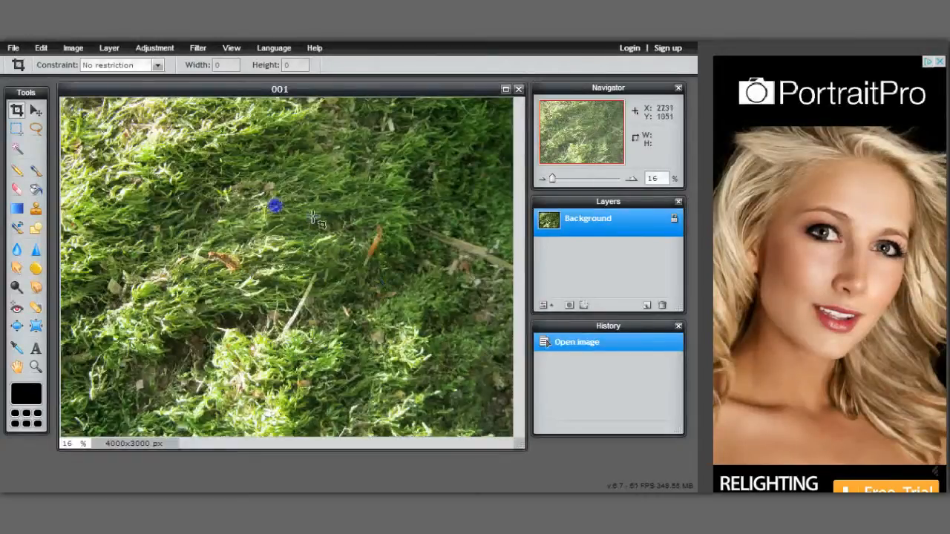
- Apply a Box blur filter with an amount of 44 to the grass photo
{"action": "left_click", "coordinate": [112, 48]}
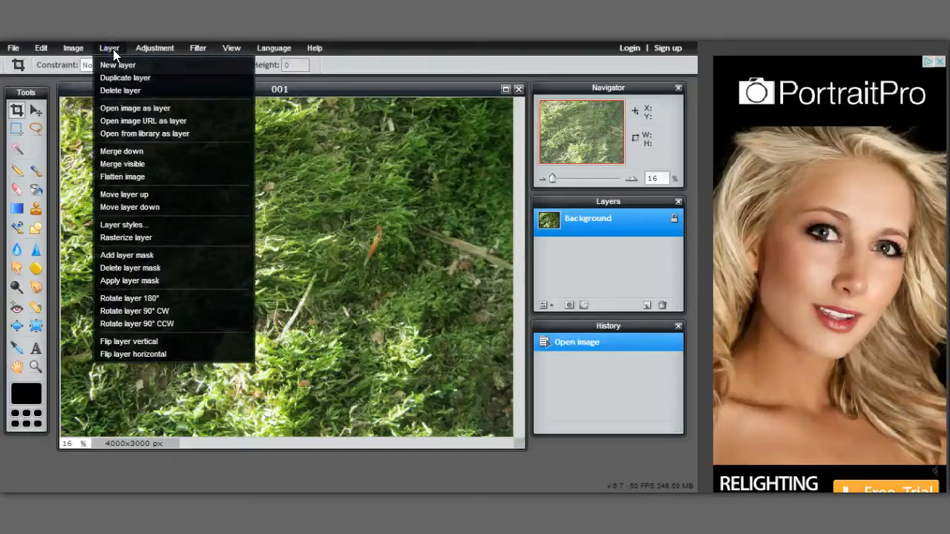
{"action": "left_click", "coordinate": [152, 48]}
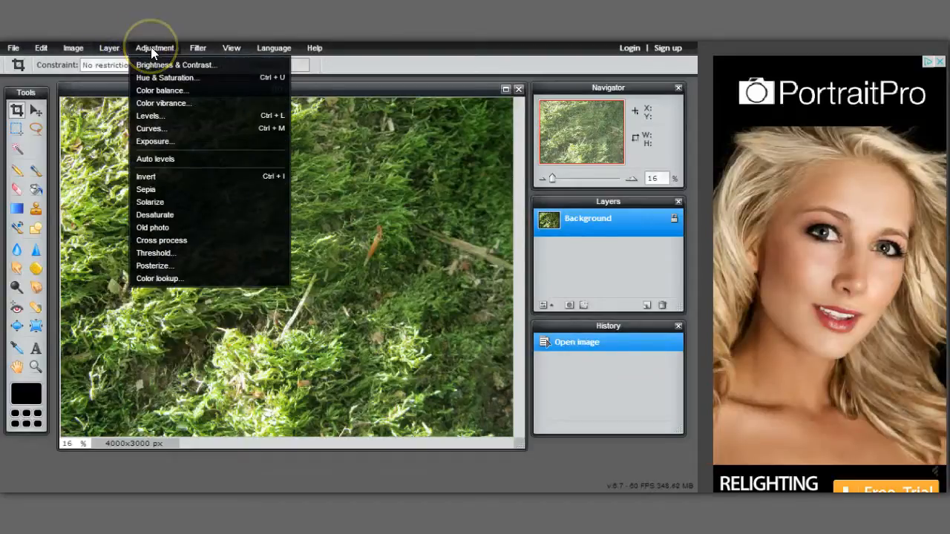
{"action": "left_click", "coordinate": [198, 48]}
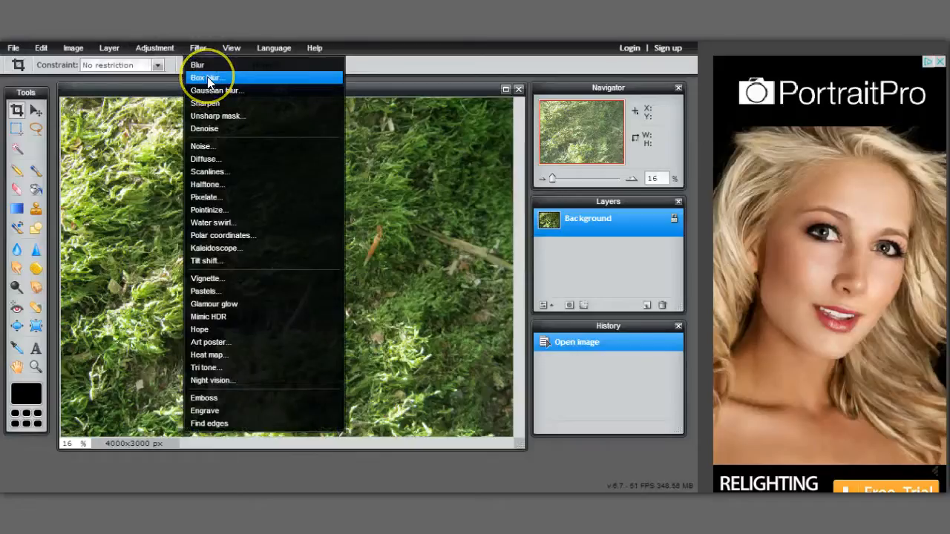
{"action": "left_click", "coordinate": [207, 79]}
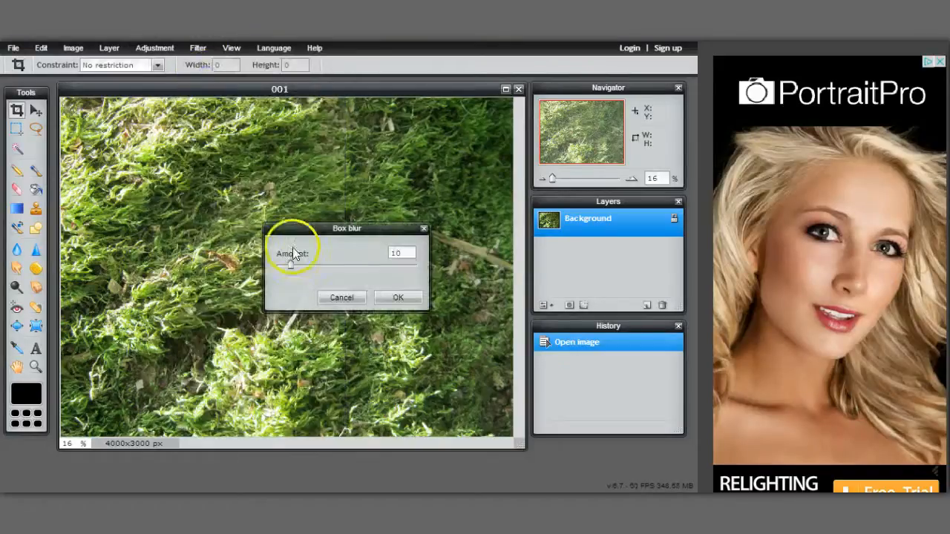
{"action": "left_click_drag", "start_coordinate": [290, 265], "coordinate": [322, 263]}
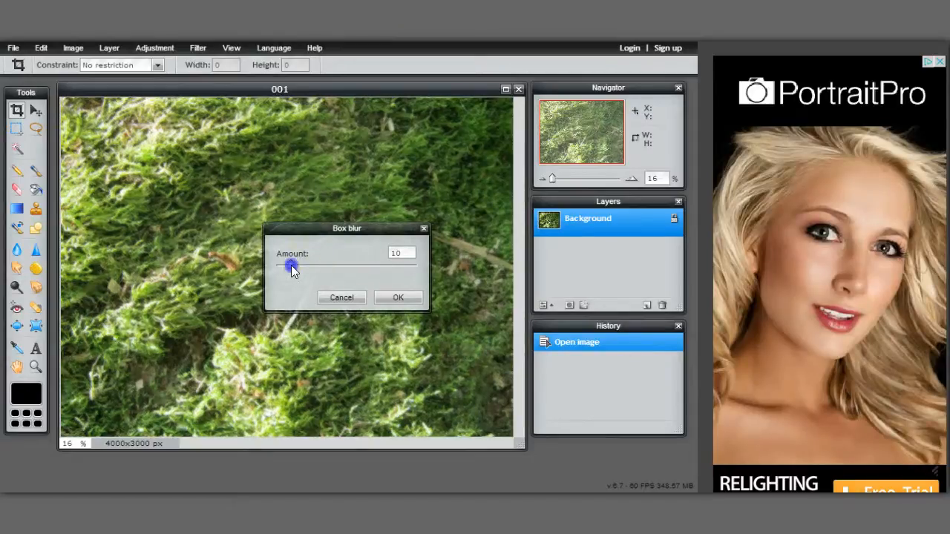
{"action": "left_click_drag", "start_coordinate": [291, 265], "coordinate": [338, 268]}
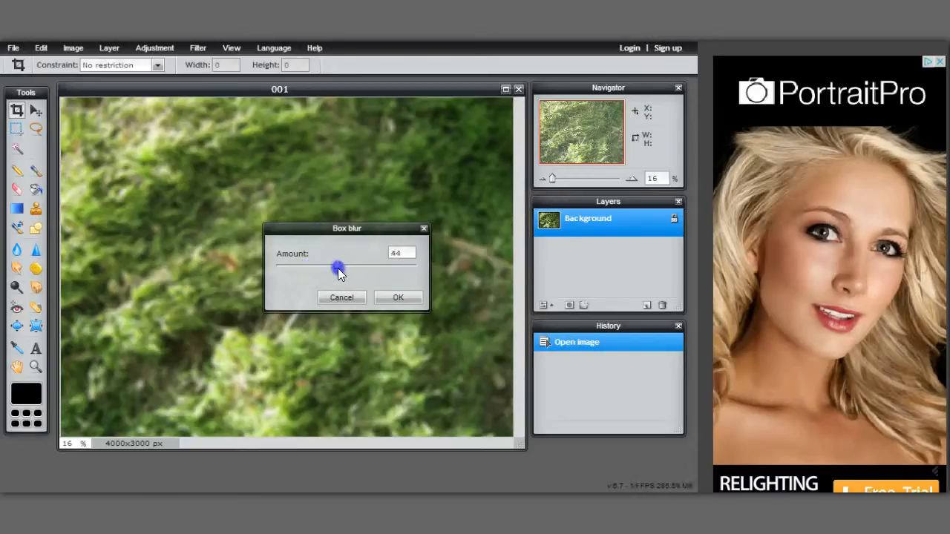
{"action": "left_click", "coordinate": [398, 299]}
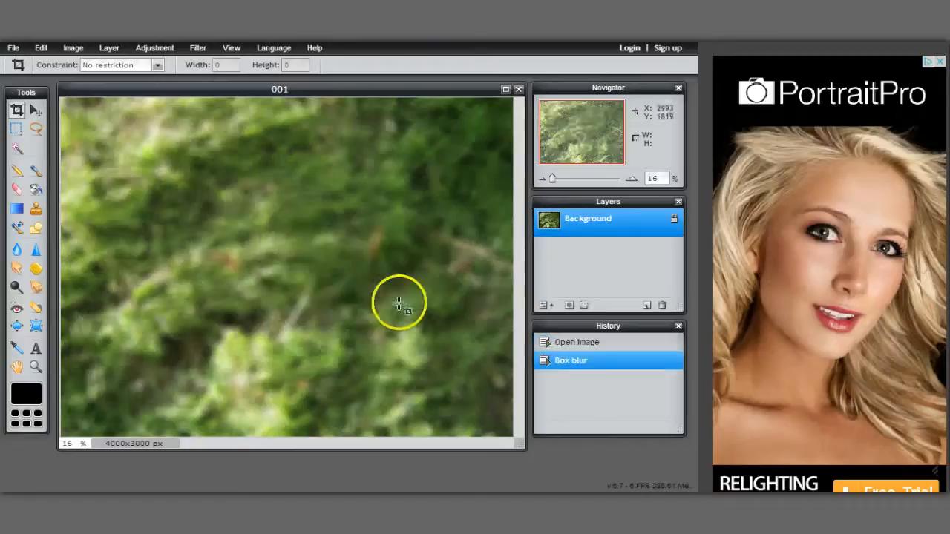
- Adjust the photo's color balance with red offset -24, green offset 35 and blue offset -24
{"action": "left_click", "coordinate": [156, 48]}
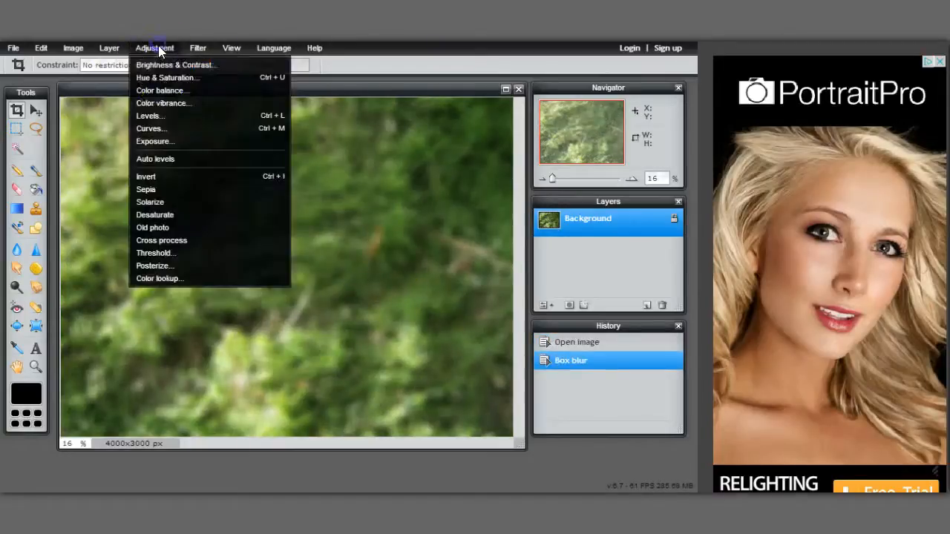
{"action": "left_click", "coordinate": [171, 90]}
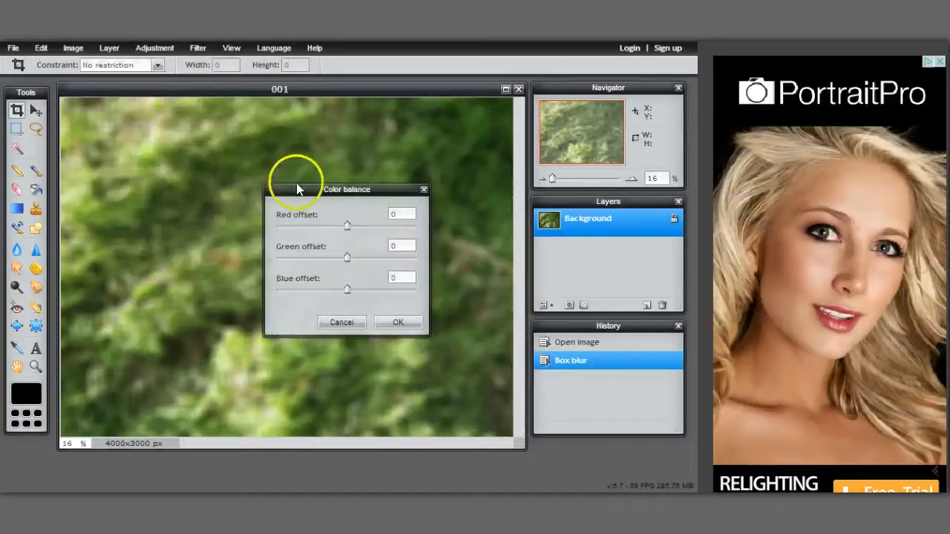
{"action": "left_click_drag", "start_coordinate": [348, 256], "coordinate": [372, 259]}
{"action": "mouse_move", "coordinate": [348, 289]}
{"action": "left_mouse_down"}
{"action": "mouse_move", "coordinate": [312, 290]}
{"action": "mouse_move", "coordinate": [330, 291]}
{"action": "left_mouse_up"}
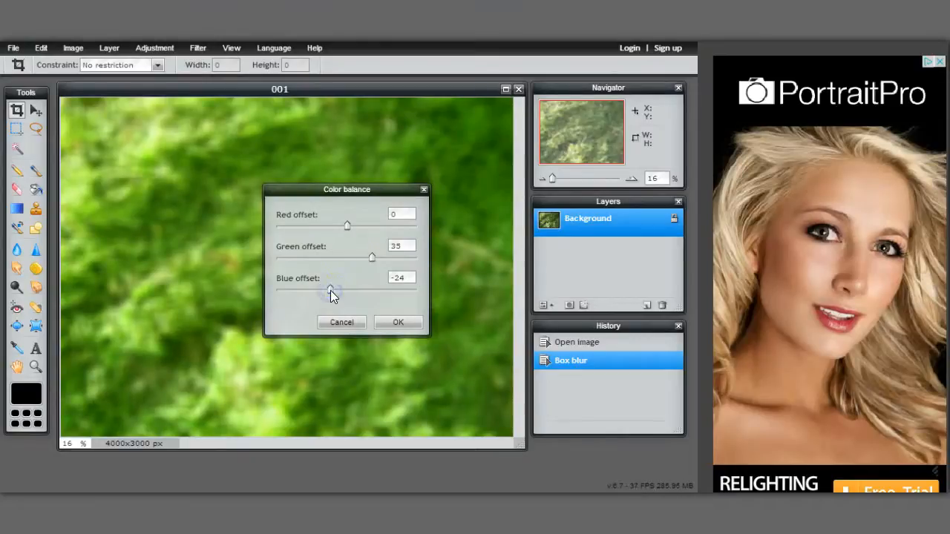
{"action": "left_click_drag", "start_coordinate": [347, 226], "coordinate": [332, 225]}
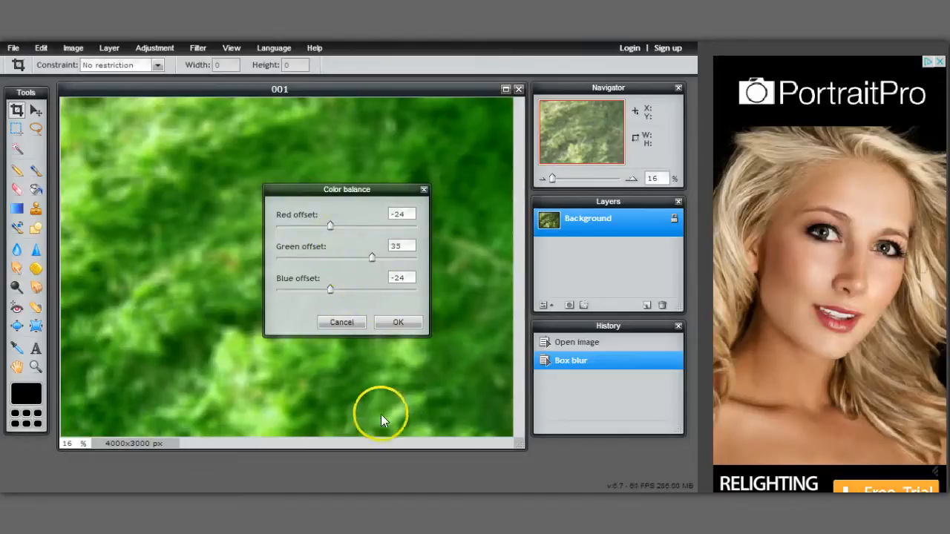
{"action": "left_click", "coordinate": [405, 322]}
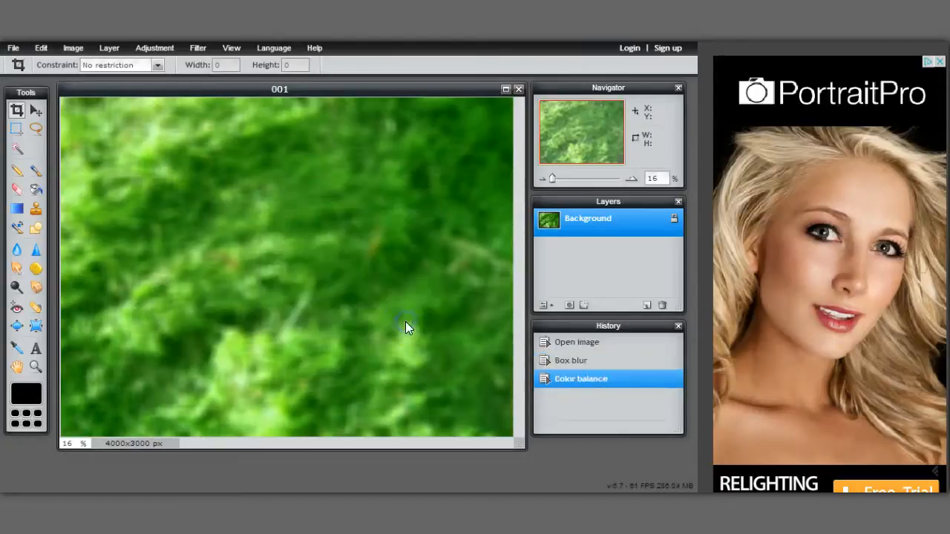
- Set the photo's brightness to -12 and its contrast to 28
{"action": "left_click", "coordinate": [156, 49]}
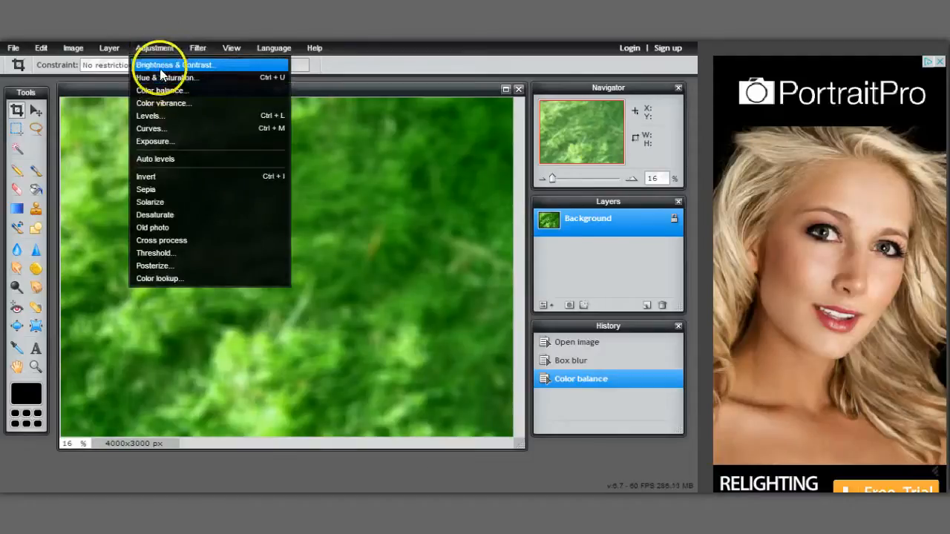
{"action": "left_click", "coordinate": [159, 68]}
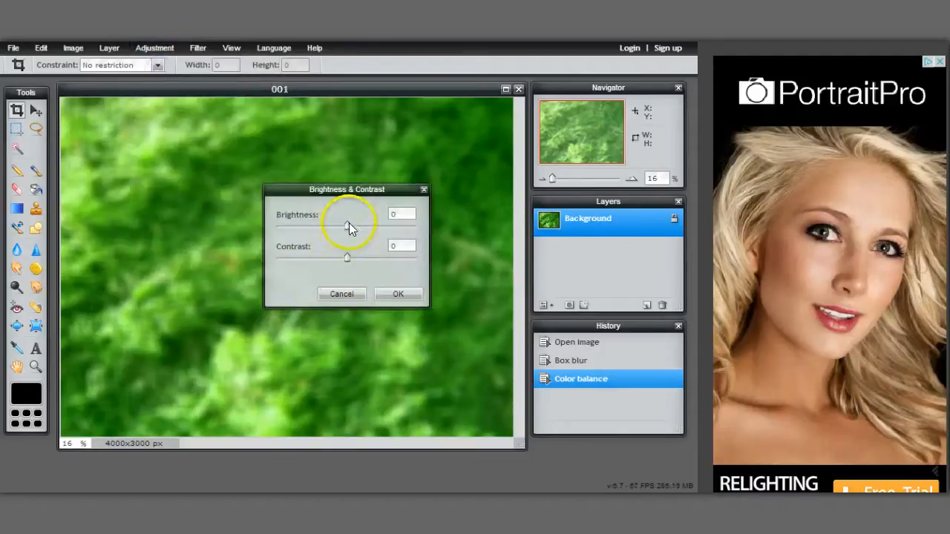
{"action": "left_click_drag", "start_coordinate": [348, 223], "coordinate": [368, 261]}
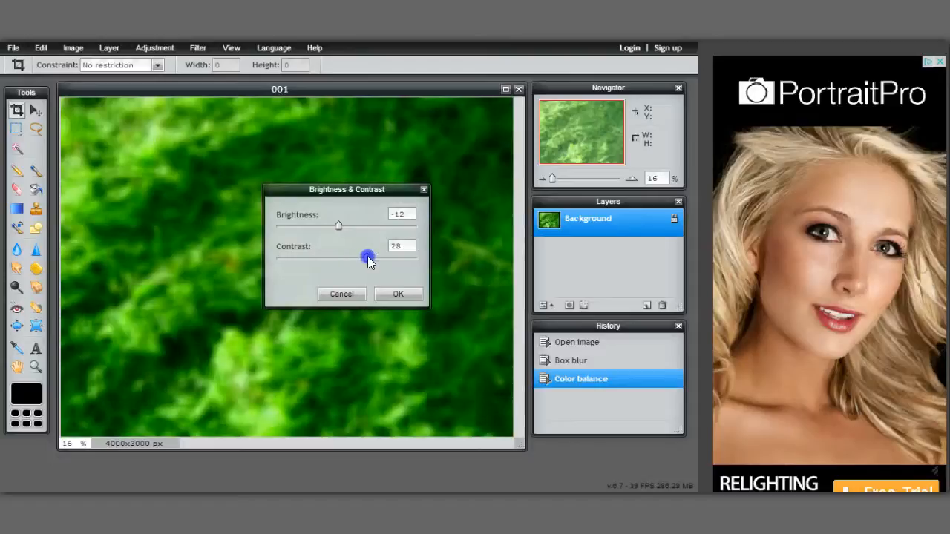
{"action": "left_click", "coordinate": [391, 294]}
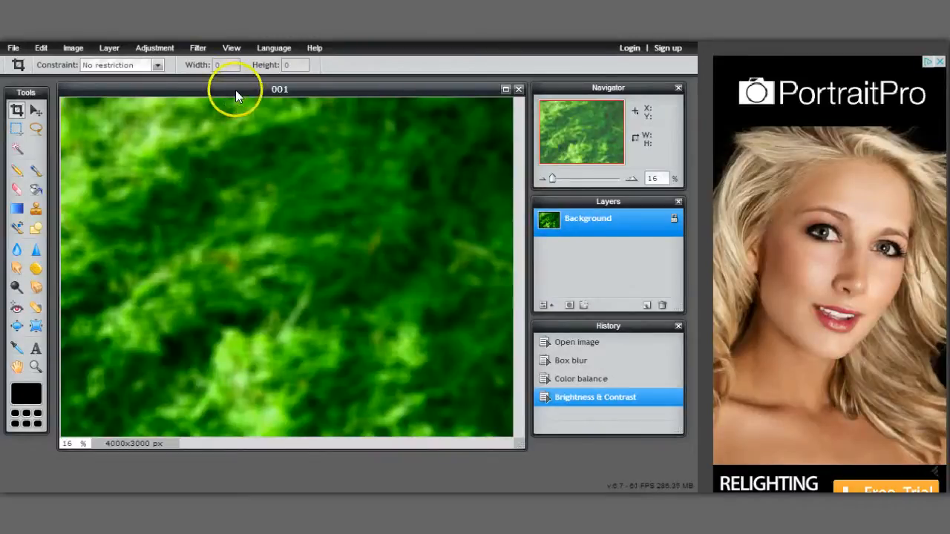
- Apply a black Vignette filter with a size of 26 to the photo
{"action": "left_click", "coordinate": [149, 48]}
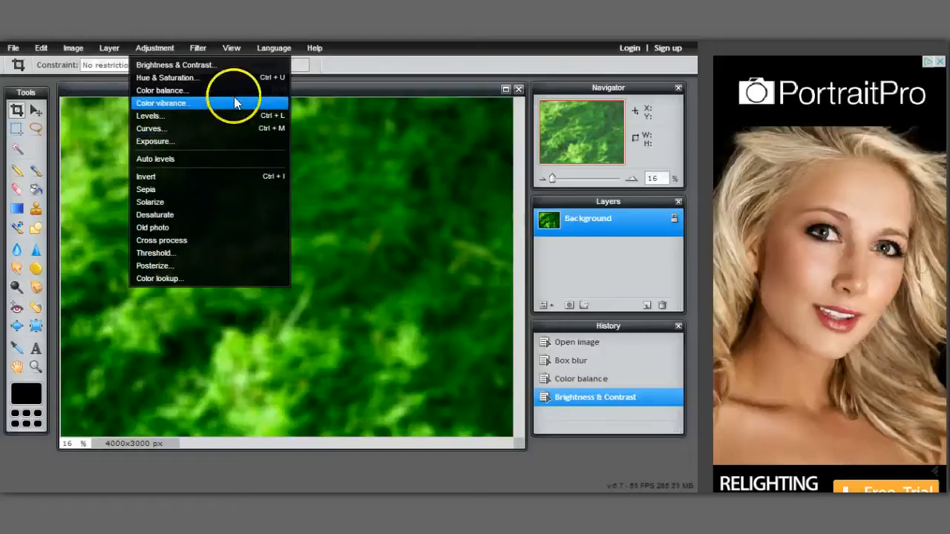
{"action": "left_click", "coordinate": [198, 48]}
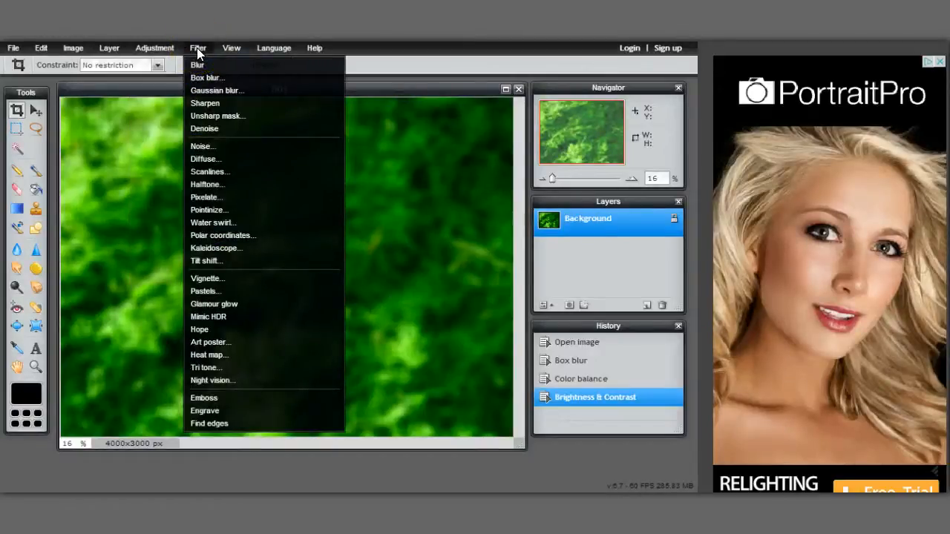
{"action": "left_click", "coordinate": [213, 279]}
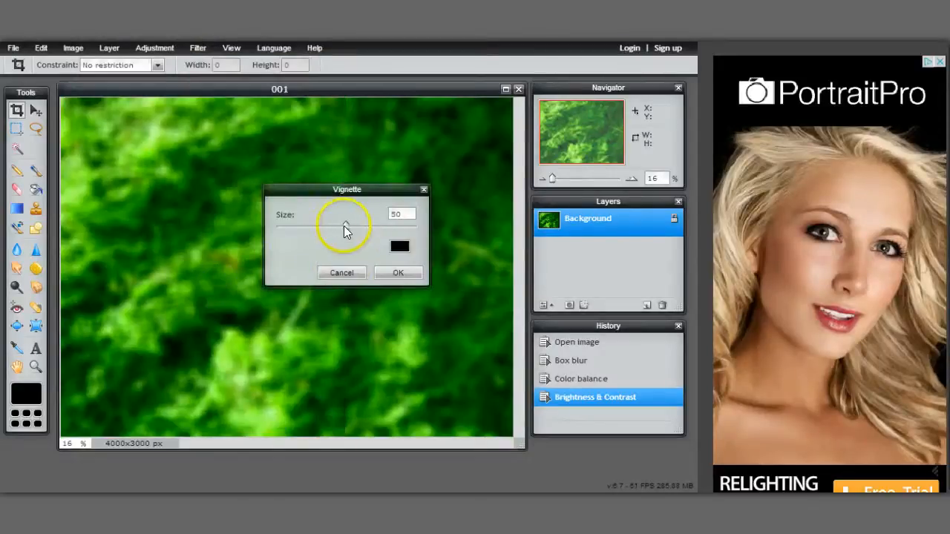
{"action": "left_click_drag", "start_coordinate": [348, 225], "coordinate": [318, 226]}
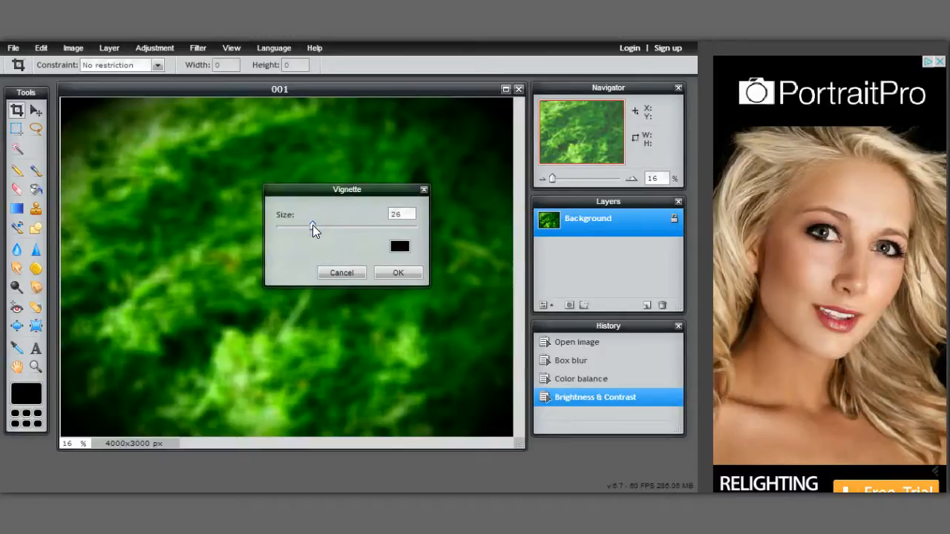
{"action": "left_click_drag", "start_coordinate": [312, 225], "coordinate": [313, 225]}
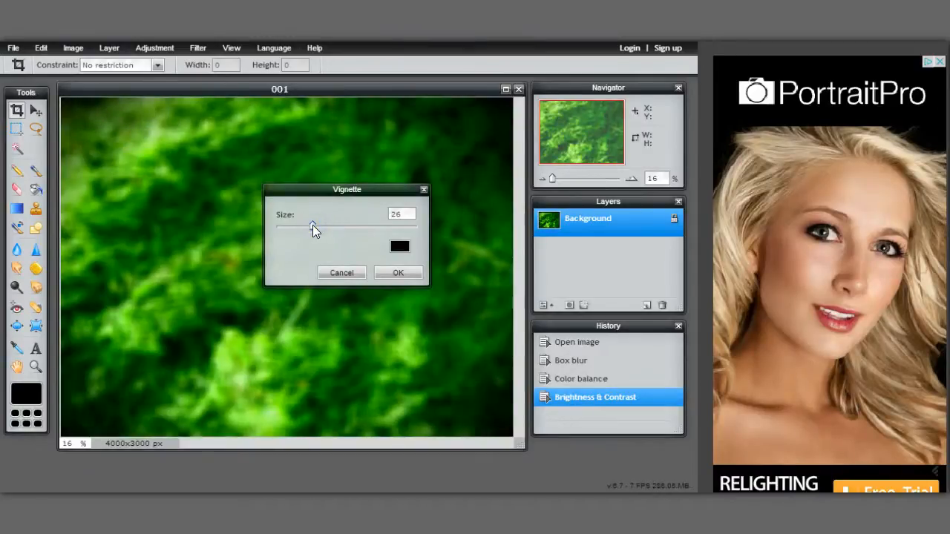
{"action": "left_click", "coordinate": [396, 274]}
- Save the edited image to the computer's Pictures folder as 0012 in PNG format (transparent, full quality)
{"action": "left_click", "coordinate": [12, 47]}
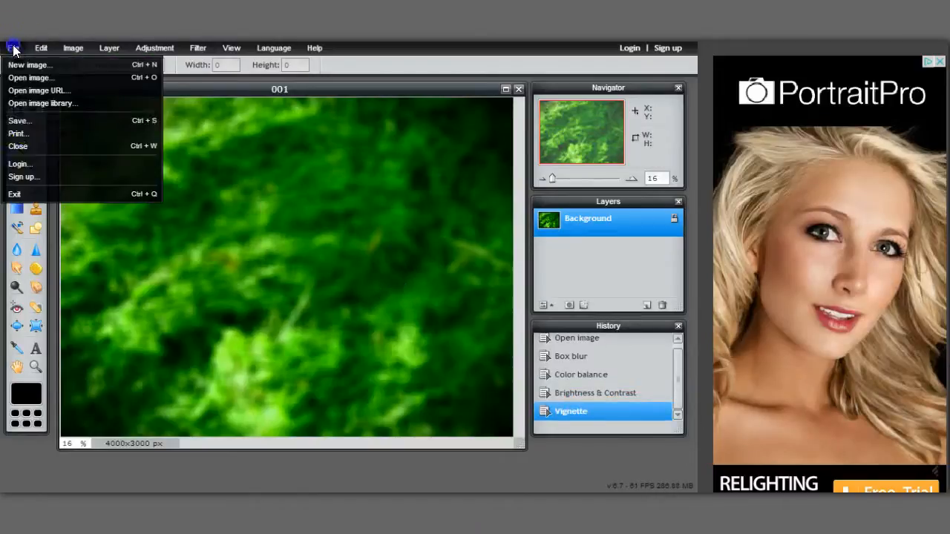
{"action": "left_click", "coordinate": [31, 122]}
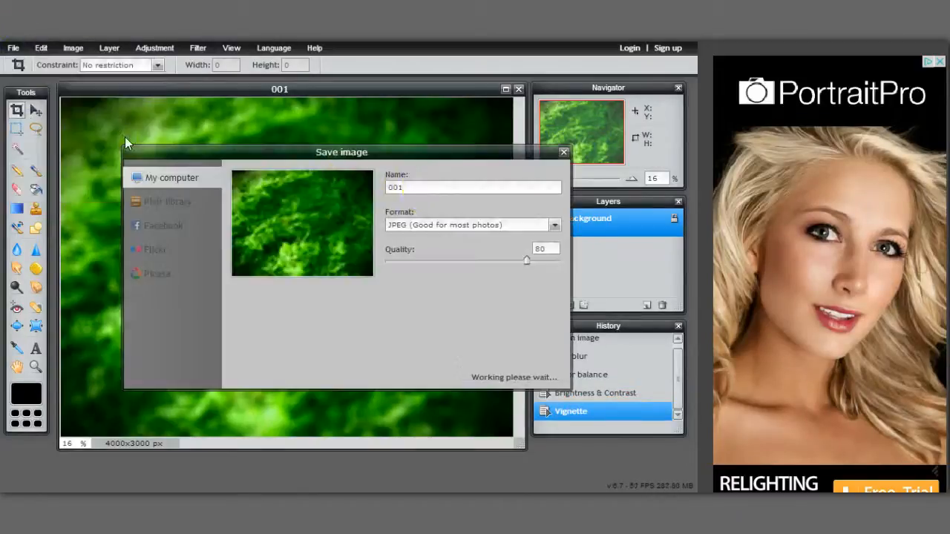
{"action": "left_click", "coordinate": [408, 186]}
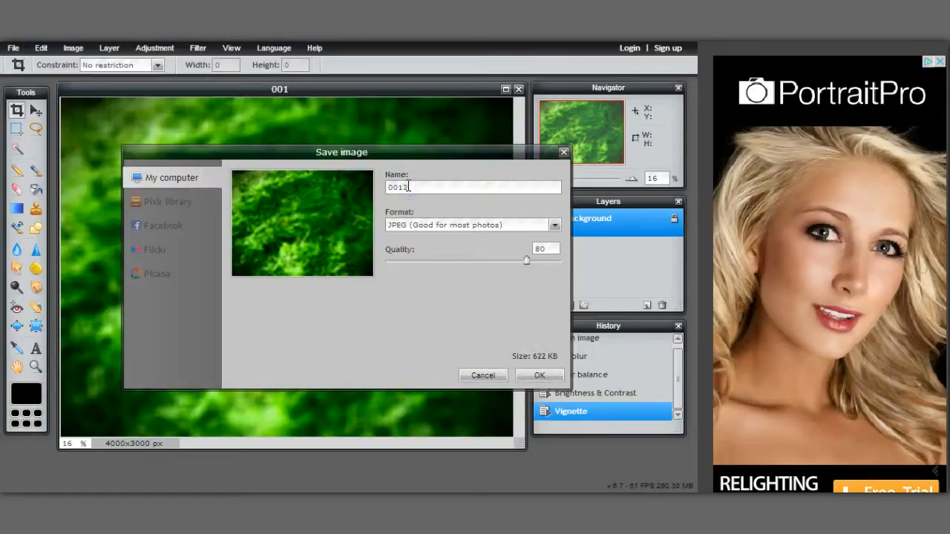
{"action": "type", "text": "2"}
{"action": "left_click", "coordinate": [554, 224]}
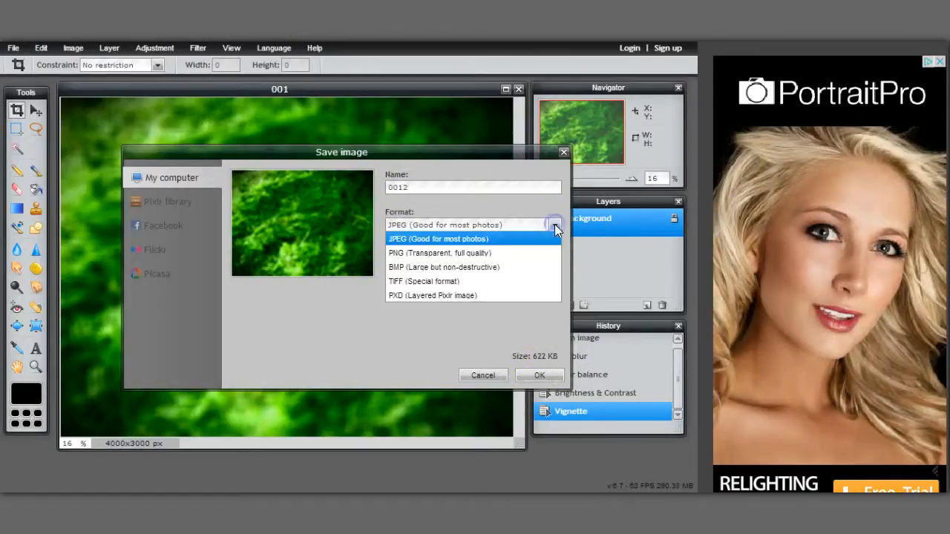
{"action": "left_click", "coordinate": [482, 254]}
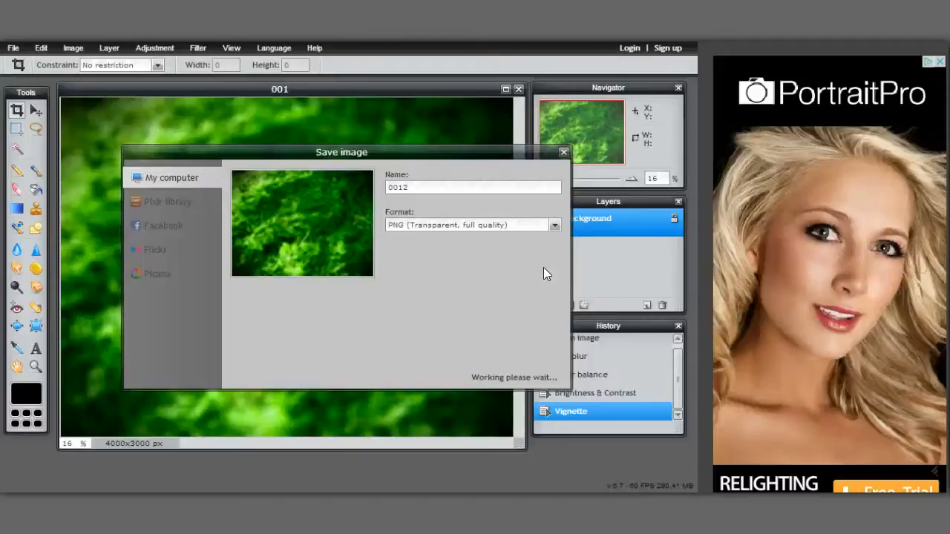
{"action": "left_click", "coordinate": [536, 378]}
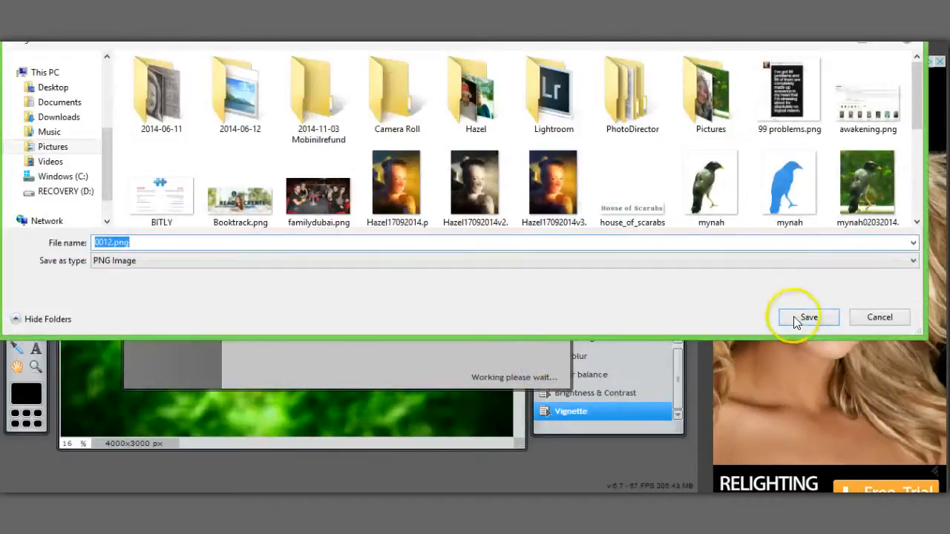
{"action": "left_click", "coordinate": [802, 319]}
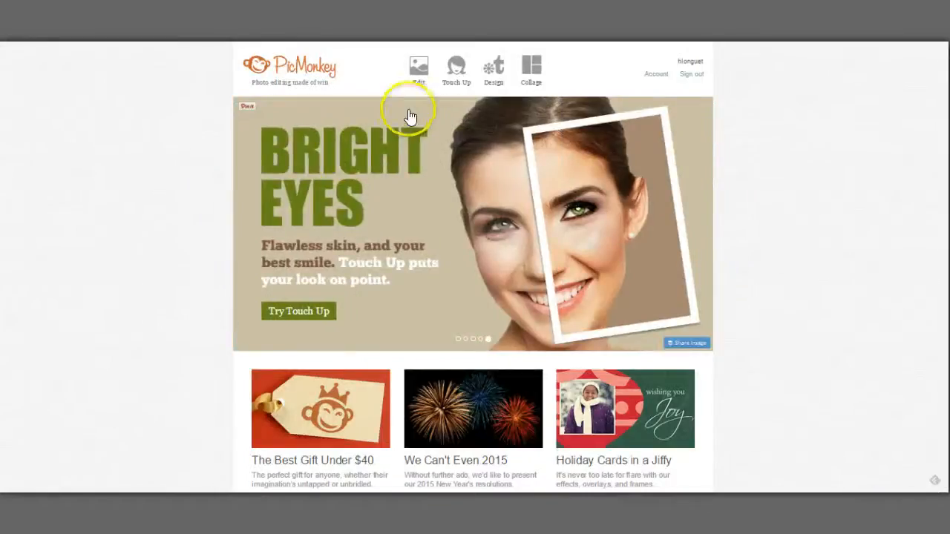
- Switch to PicMonkey and open 0012.png from the Pictures folder for photo editing
{"action": "left_click", "coordinate": [435, 94]}
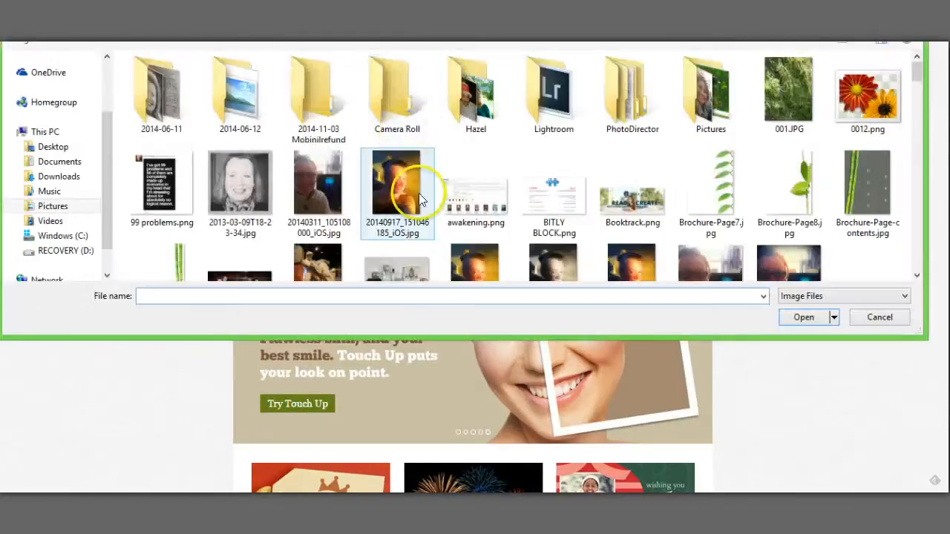
{"action": "left_click", "coordinate": [863, 97]}
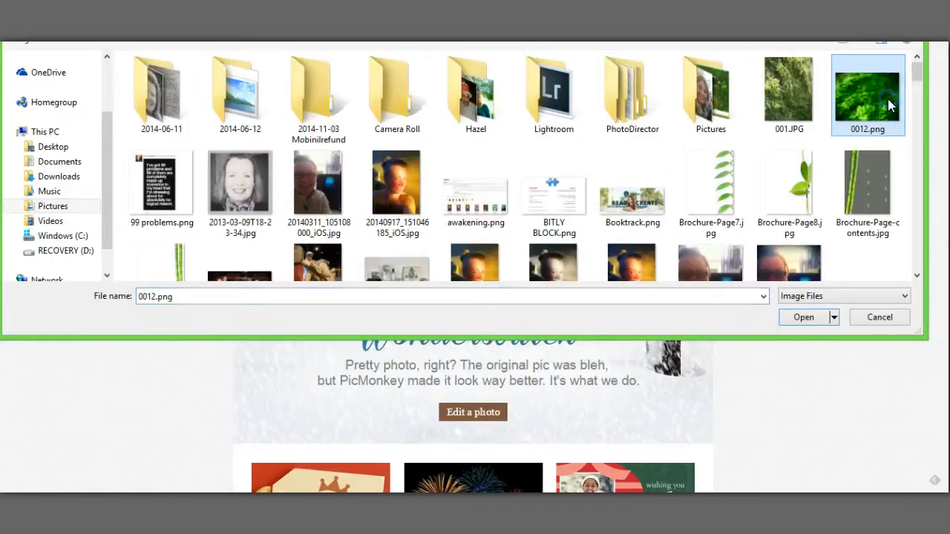
{"action": "left_click", "coordinate": [806, 319]}
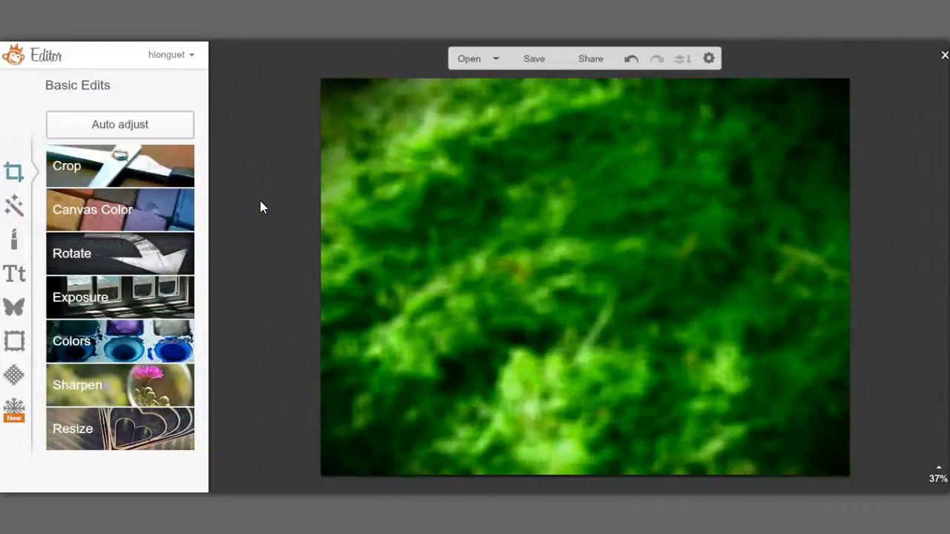
- Add a black rectangle from the Geometric overlays to the photo
{"action": "left_click", "coordinate": [12, 310]}
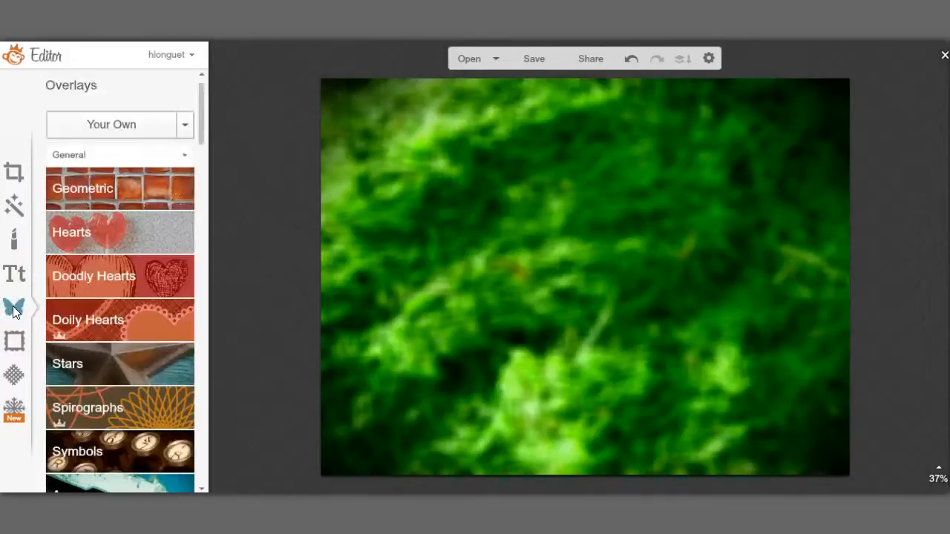
{"action": "left_click", "coordinate": [101, 189]}
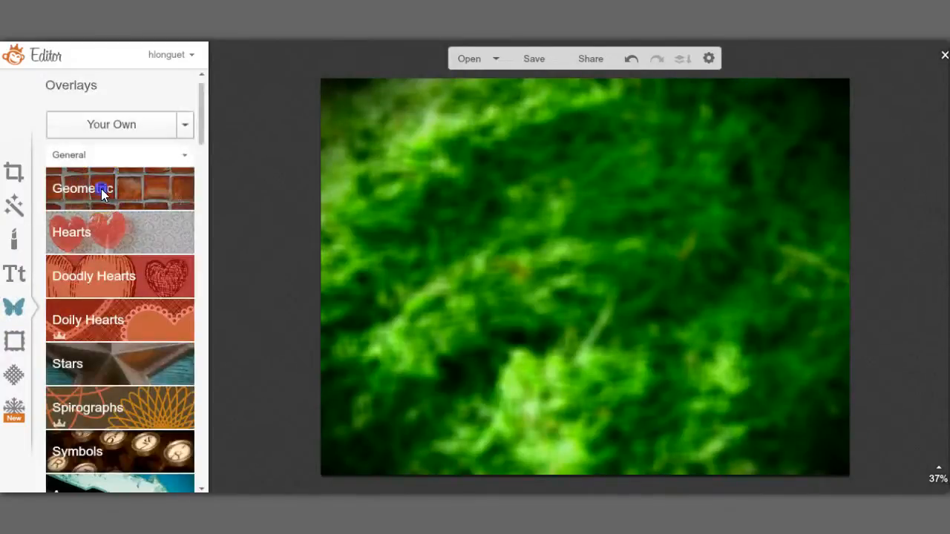
{"action": "left_click", "coordinate": [65, 228]}
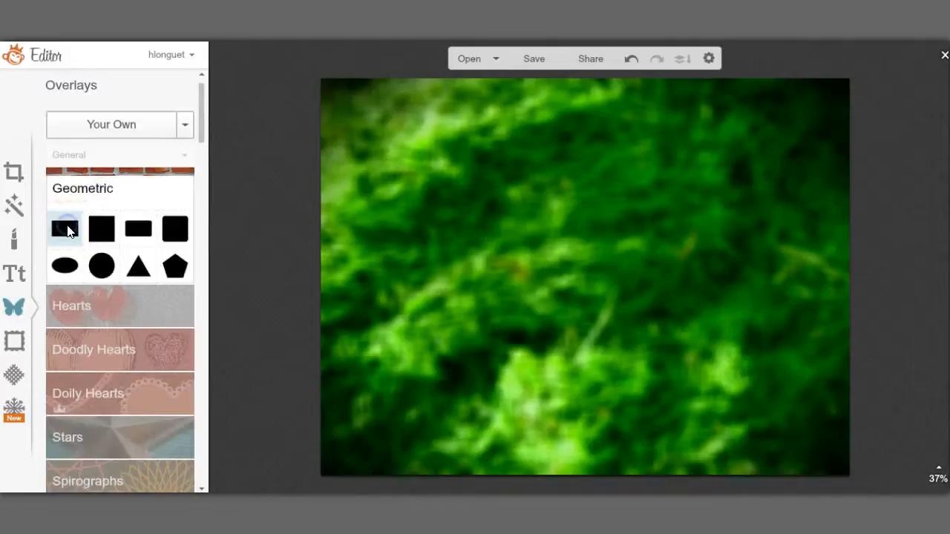
{"action": "left_click", "coordinate": [65, 230]}
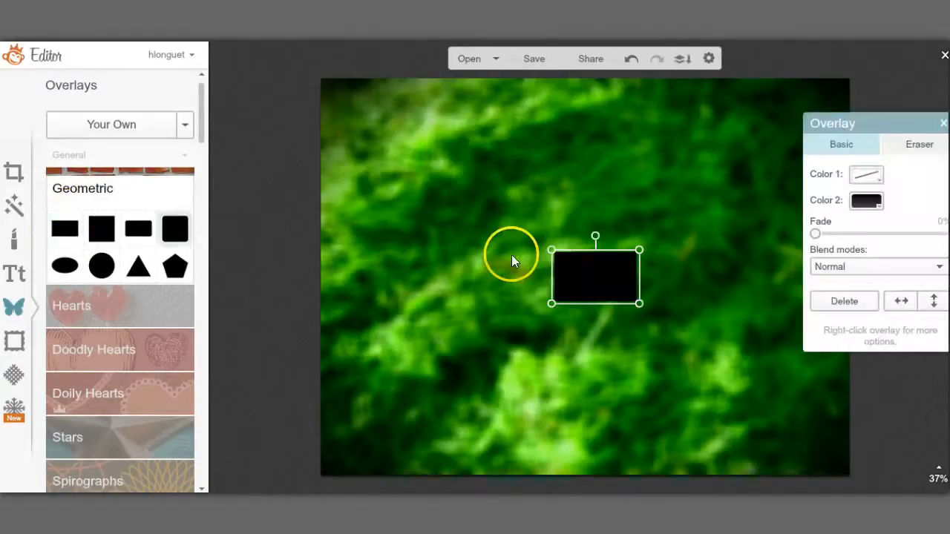
- Stretch the rectangle into a wide vertical band covering the photo's full height just right of centre, and set its fade to 39%
{"action": "left_click_drag", "start_coordinate": [546, 281], "coordinate": [495, 283]}
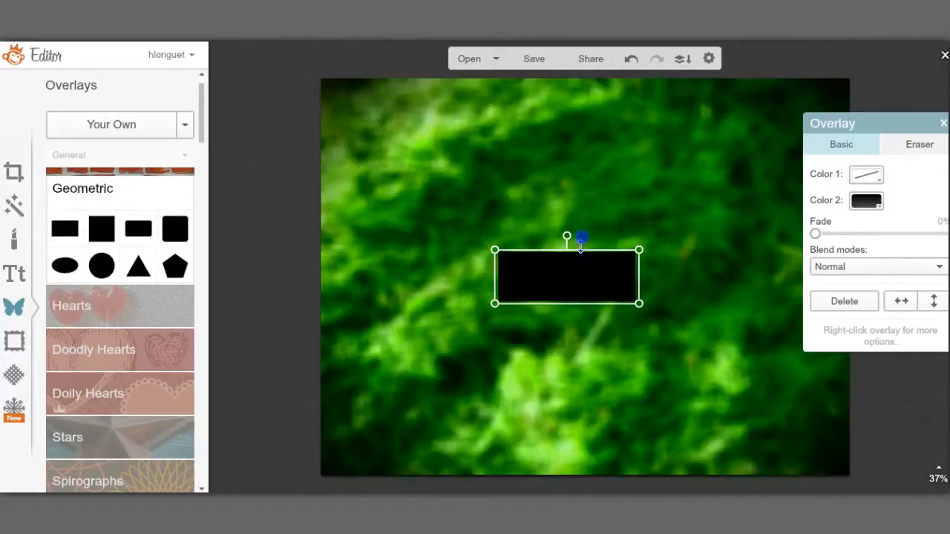
{"action": "left_click_drag", "start_coordinate": [573, 242], "coordinate": [581, 94]}
{"action": "left_click_drag", "start_coordinate": [635, 149], "coordinate": [788, 147]}
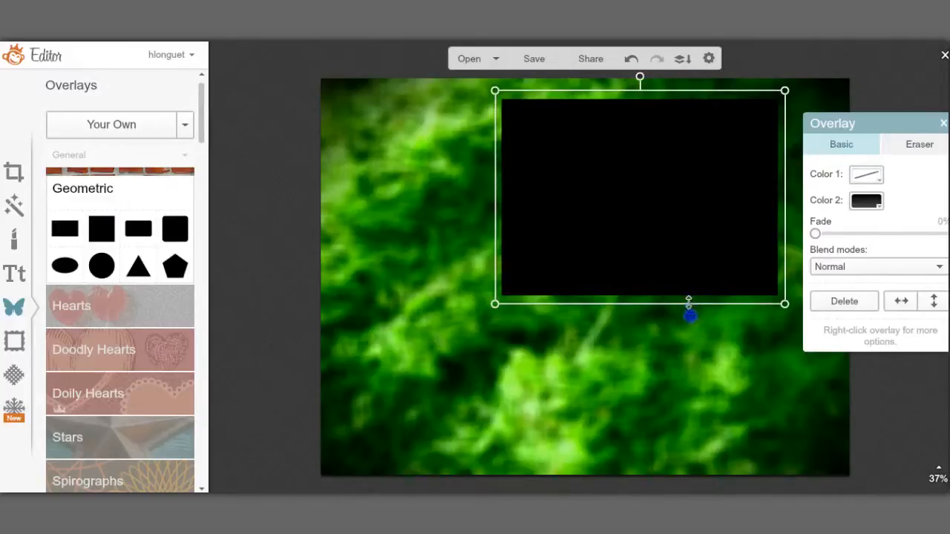
{"action": "left_click_drag", "start_coordinate": [688, 303], "coordinate": [690, 505]}
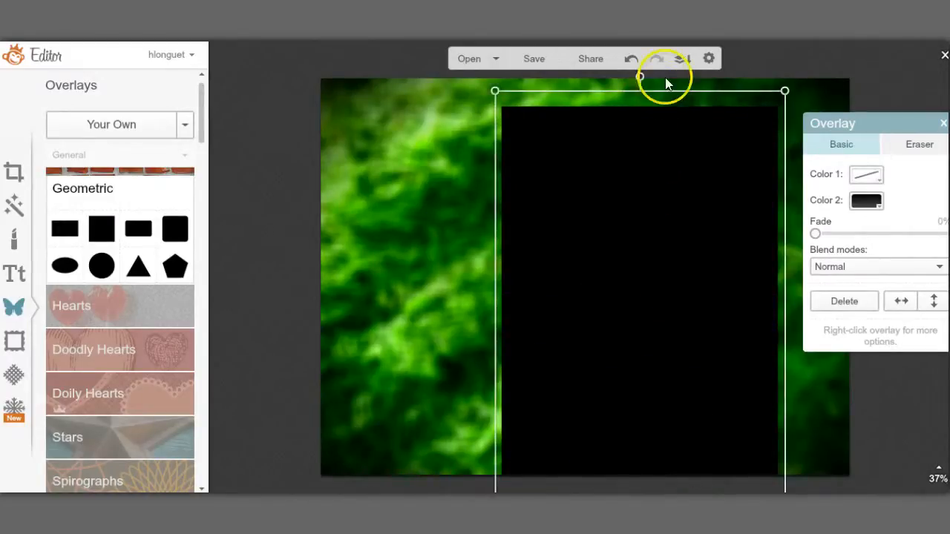
{"action": "left_click_drag", "start_coordinate": [664, 90], "coordinate": [663, 45]}
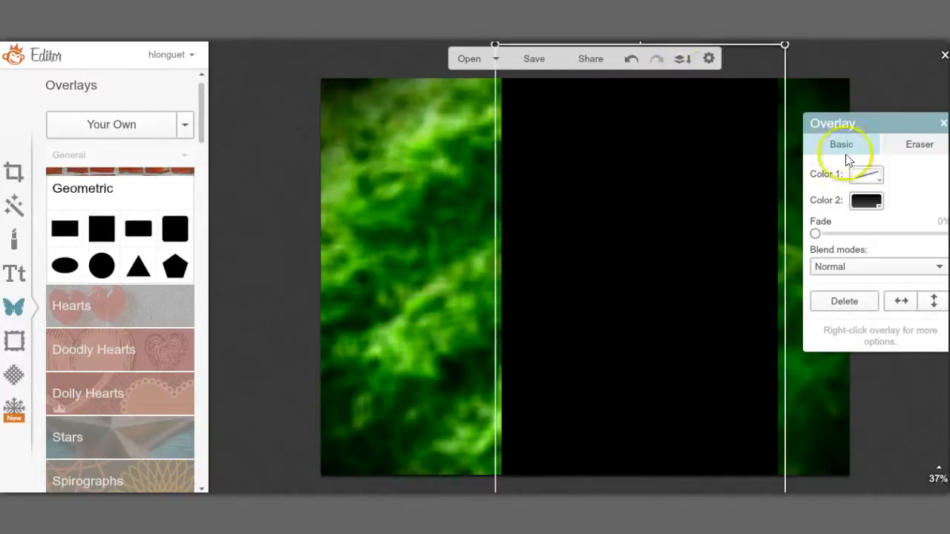
{"action": "left_click_drag", "start_coordinate": [820, 235], "coordinate": [866, 234]}
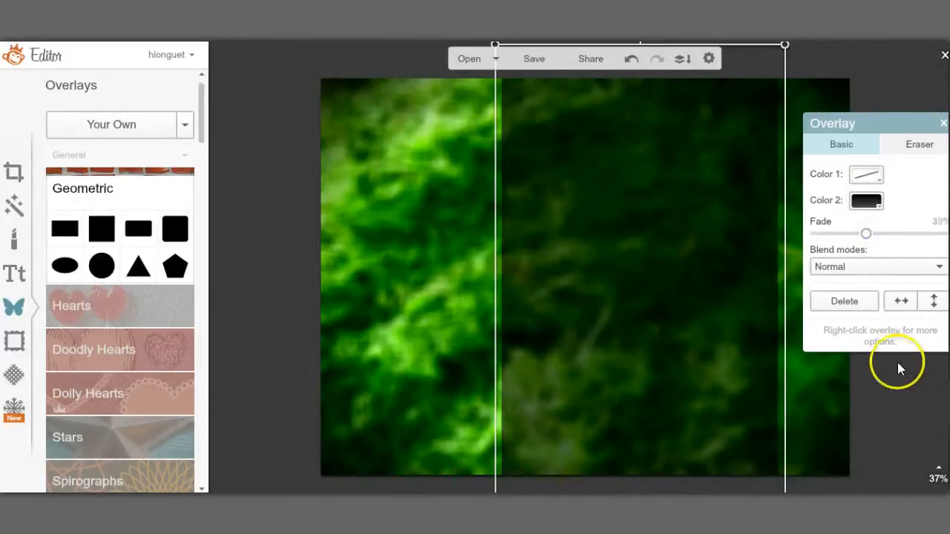
{"action": "left_click", "coordinate": [896, 404]}
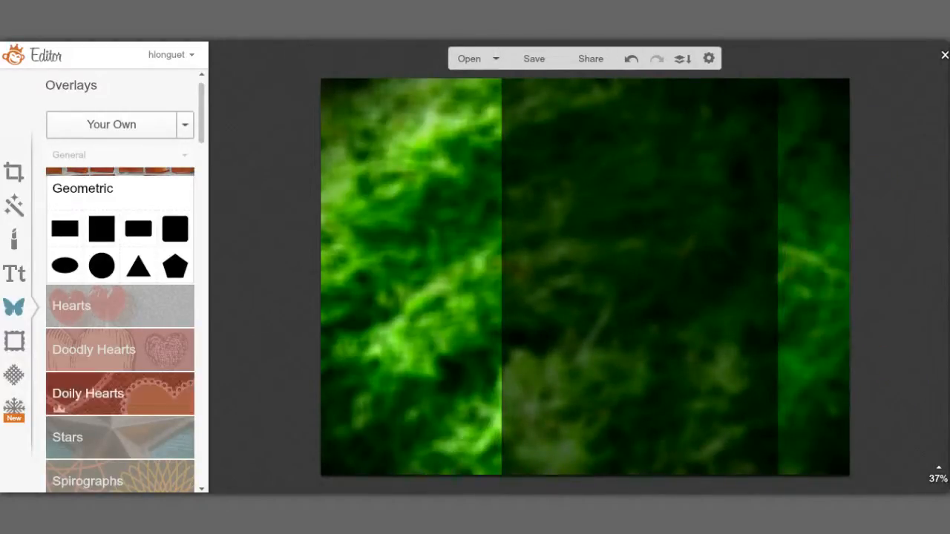
- Add a text box reading "3 Quick and Simple" in the EcuyerDAX font over the dark band
{"action": "left_click", "coordinate": [15, 271]}
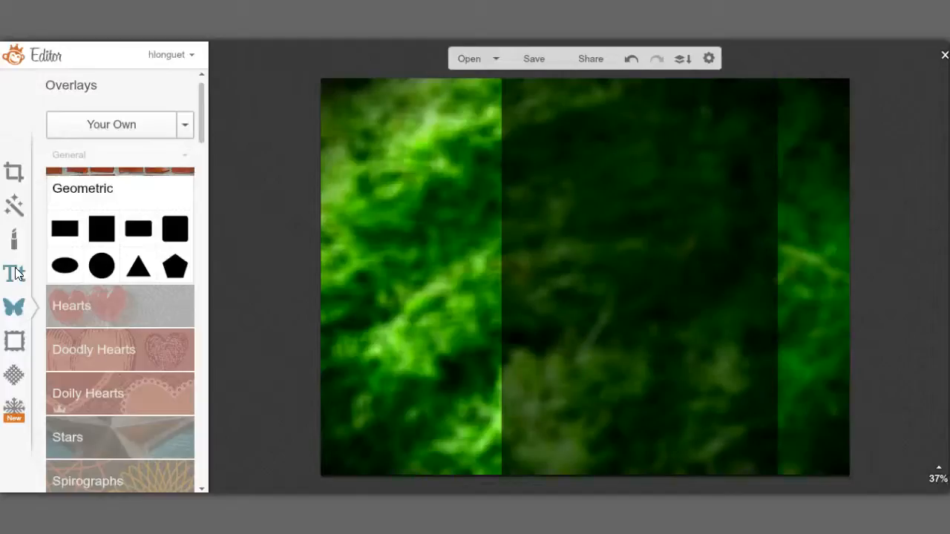
{"action": "left_click", "coordinate": [16, 273]}
{"action": "left_click", "coordinate": [87, 269]}
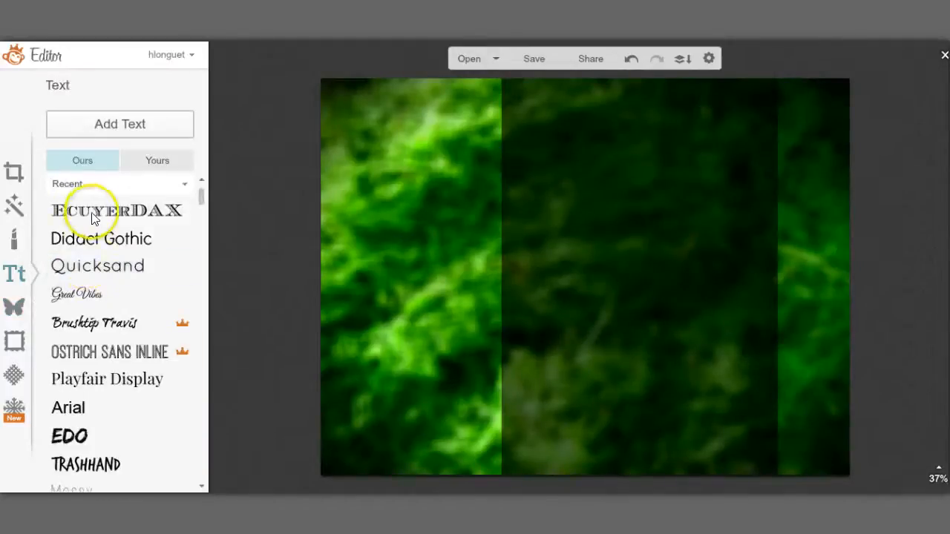
{"action": "left_click", "coordinate": [117, 127]}
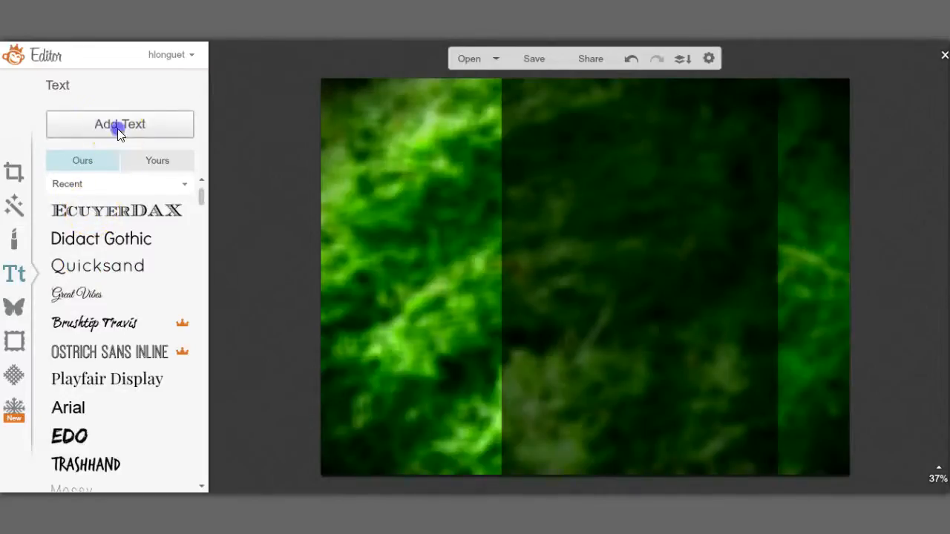
{"action": "left_click", "coordinate": [405, 175]}
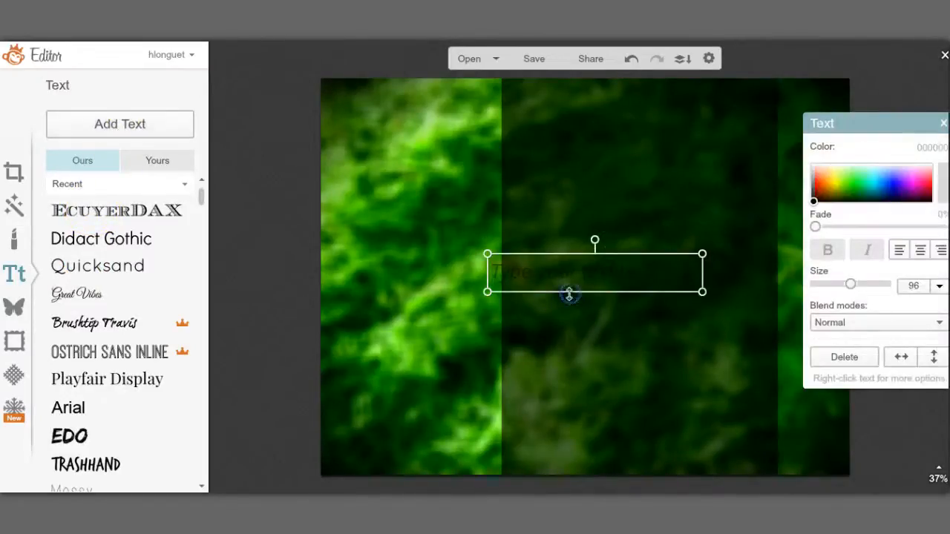
{"action": "left_click", "coordinate": [566, 274]}
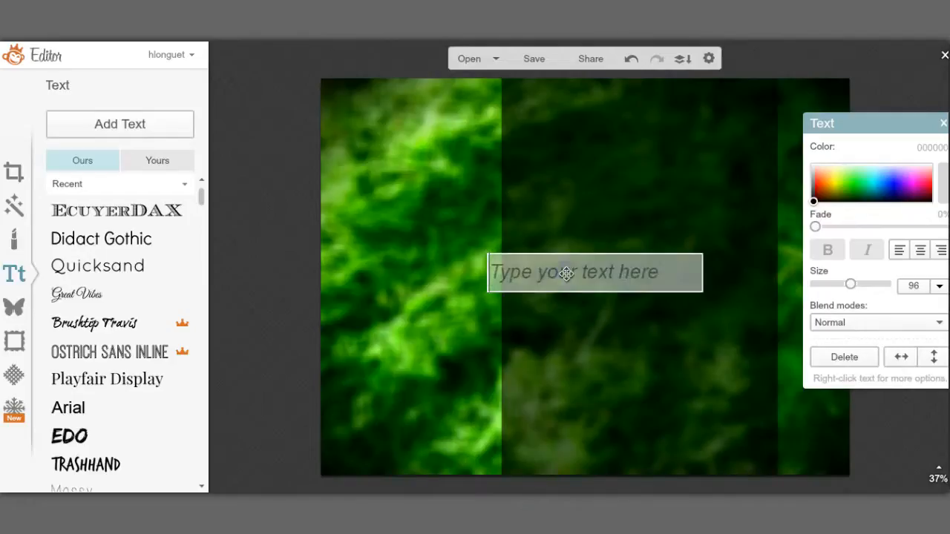
{"action": "type", "text": "3"}
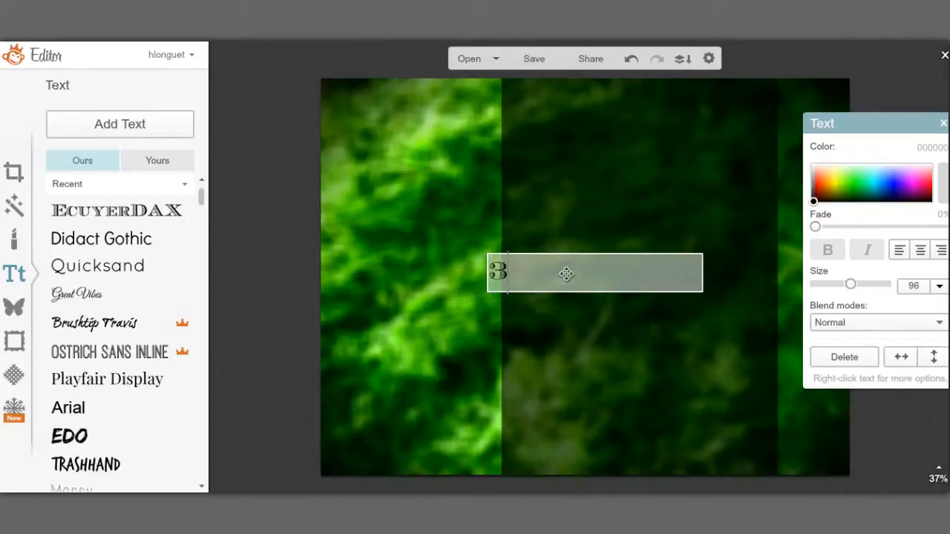
{"action": "type", "text": " Quick"}
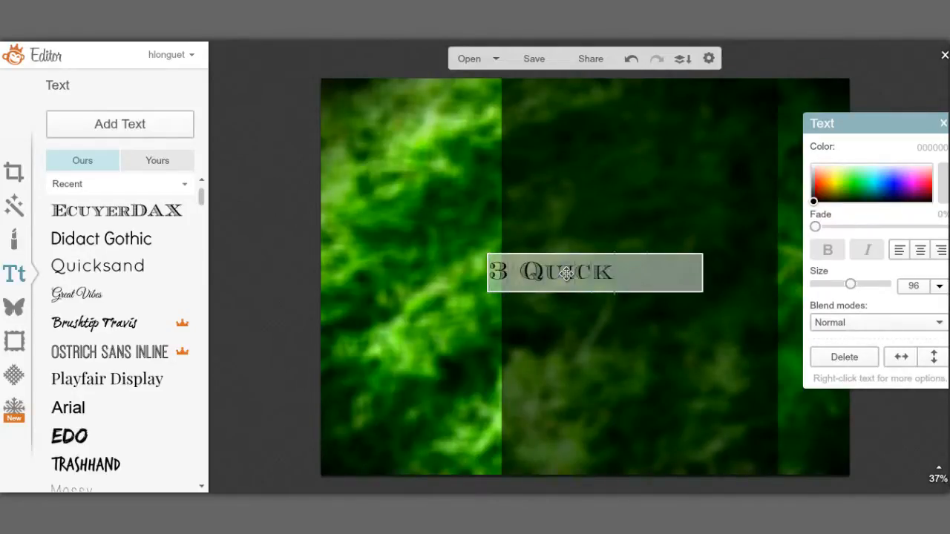
{"action": "type", "text": " and Simp"}
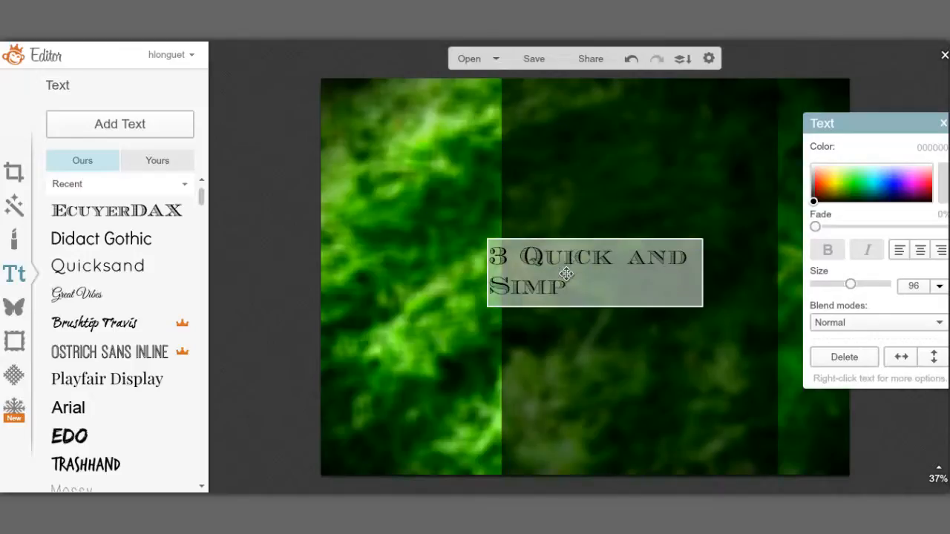
{"action": "type", "text": "le"}
{"action": "left_click", "coordinate": [568, 273]}
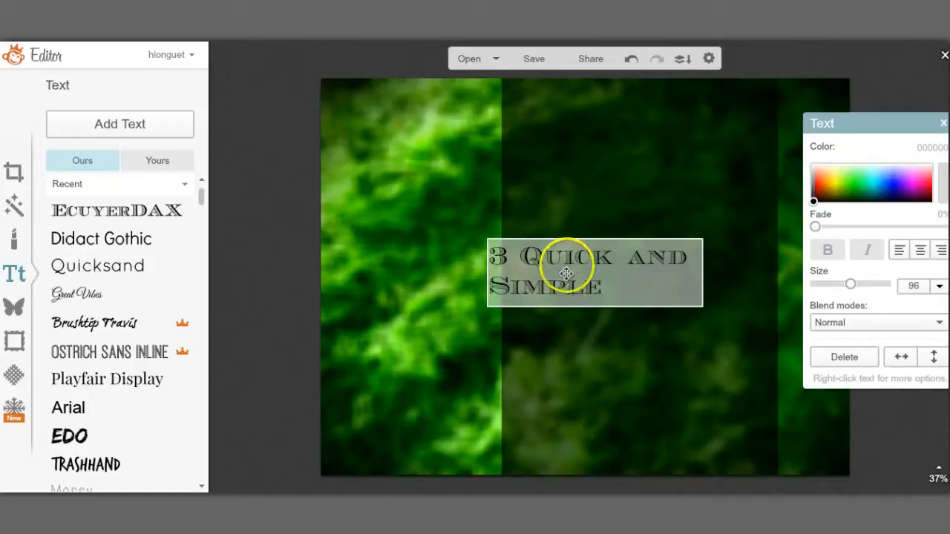
- Color the whole "3 Quick and Simple" text pale green (d5ffcd) and set its size to 152
{"action": "left_click_drag", "start_coordinate": [579, 252], "coordinate": [558, 235]}
{"action": "left_click", "coordinate": [459, 252]}
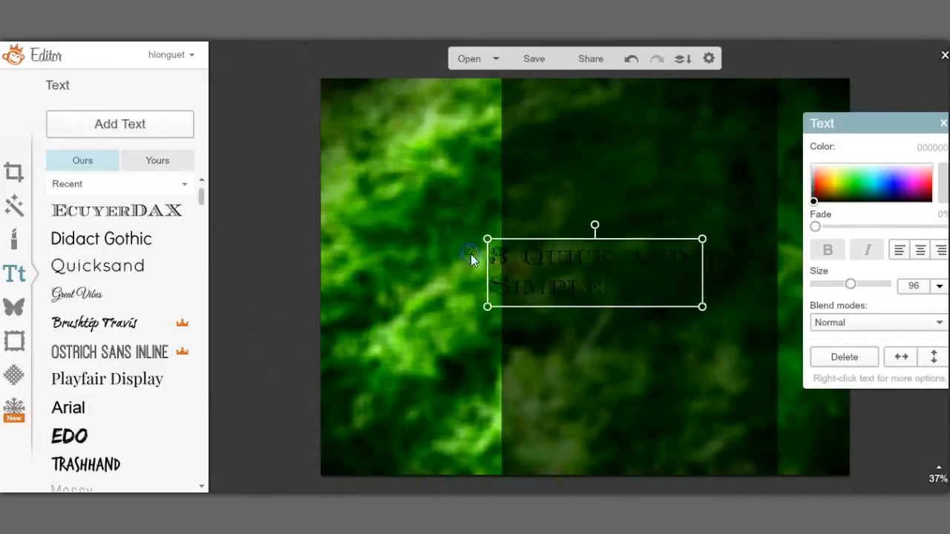
{"action": "double_click", "coordinate": [491, 255]}
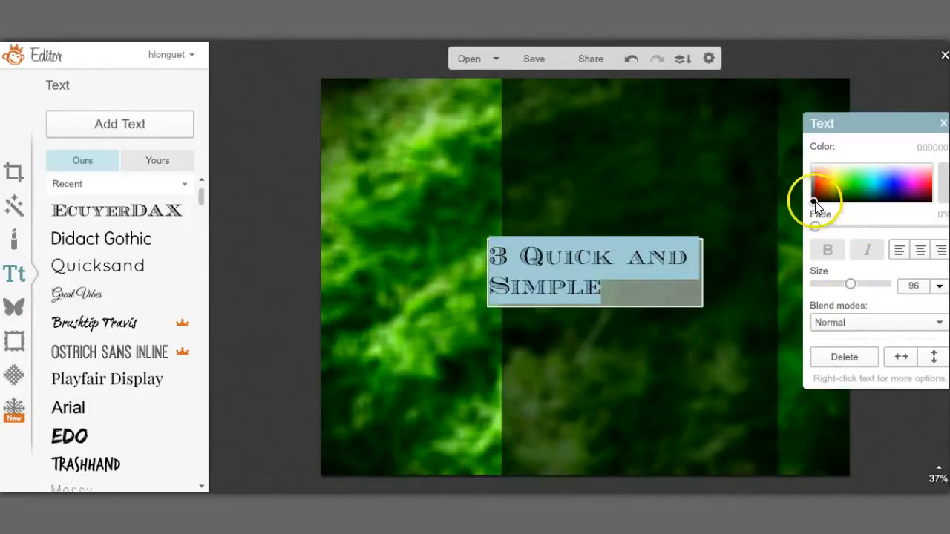
{"action": "left_click_drag", "start_coordinate": [814, 200], "coordinate": [813, 153]}
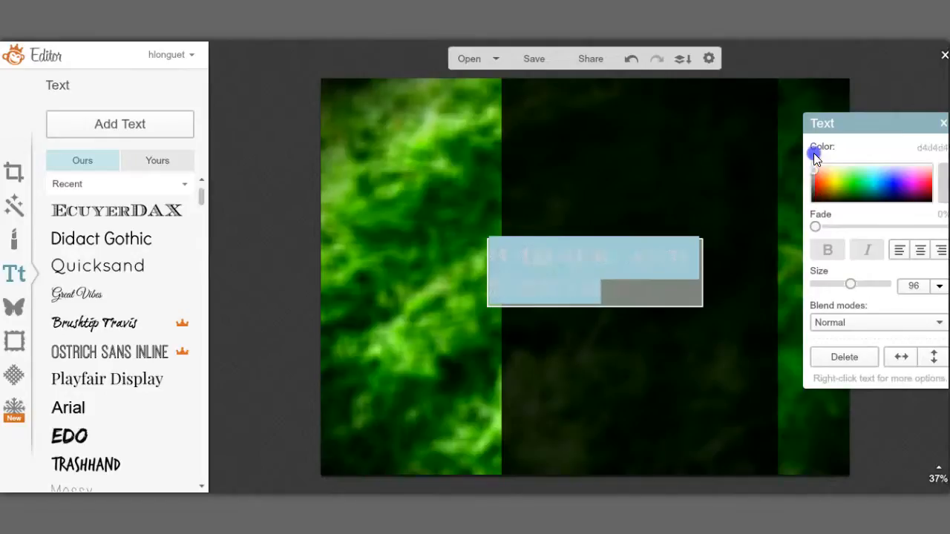
{"action": "left_click", "coordinate": [851, 169]}
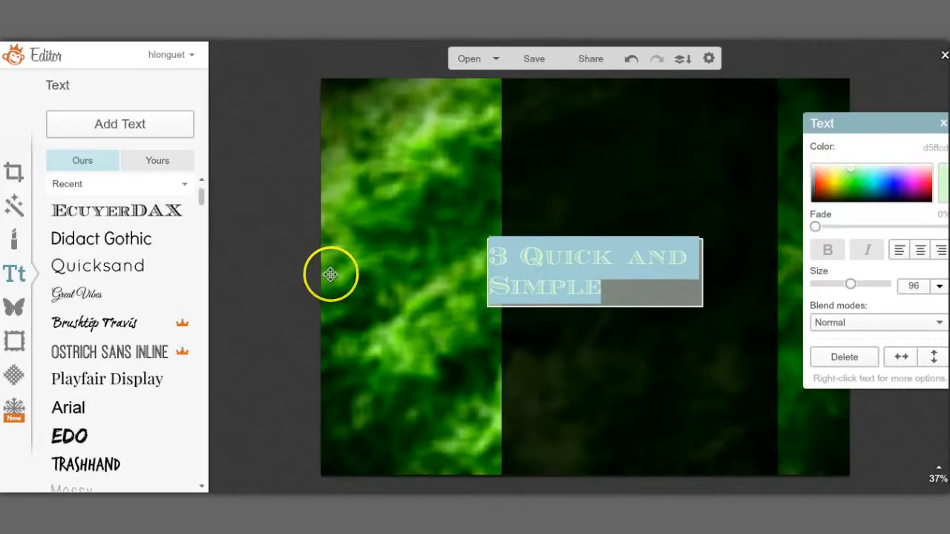
{"action": "mouse_move", "coordinate": [852, 284]}
{"action": "left_mouse_down"}
{"action": "mouse_move", "coordinate": [872, 287]}
{"action": "mouse_move", "coordinate": [863, 284]}
{"action": "left_mouse_up"}
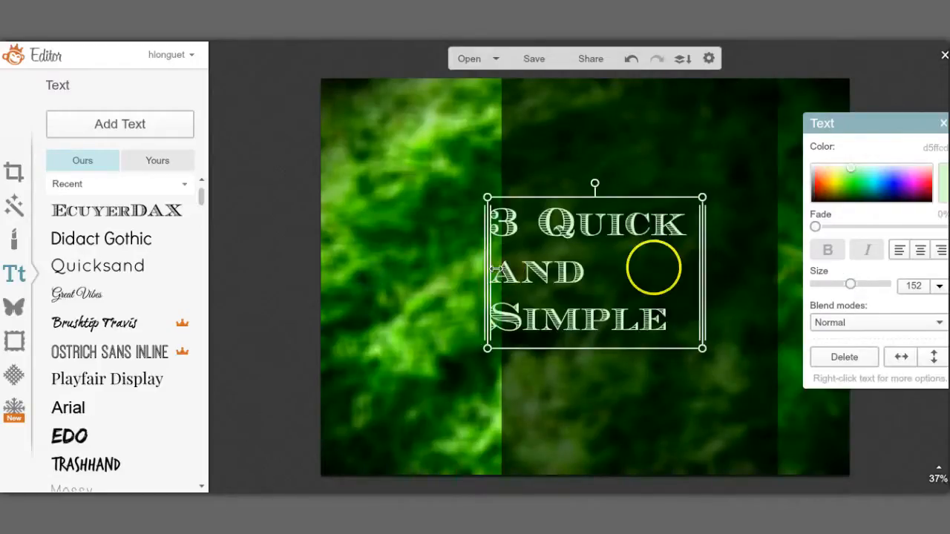
- Fit the text box to the width of the dark band and center-align its text
{"action": "left_click_drag", "start_coordinate": [704, 260], "coordinate": [780, 248]}
{"action": "left_click", "coordinate": [592, 273]}
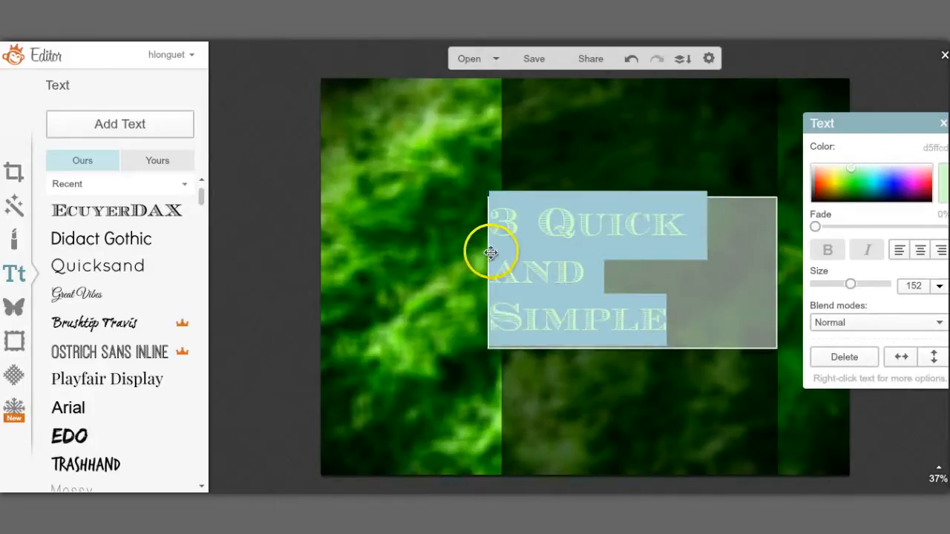
{"action": "left_click", "coordinate": [490, 253]}
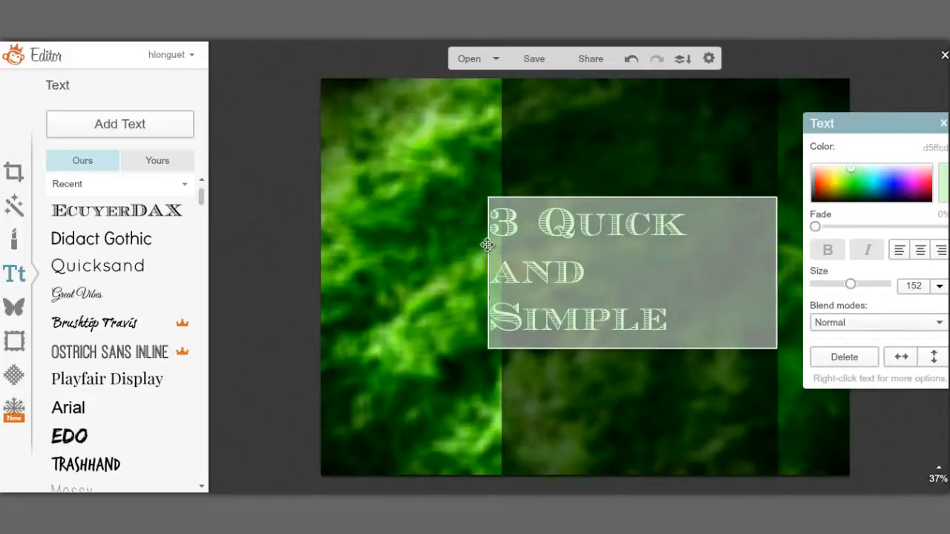
{"action": "left_click", "coordinate": [488, 244]}
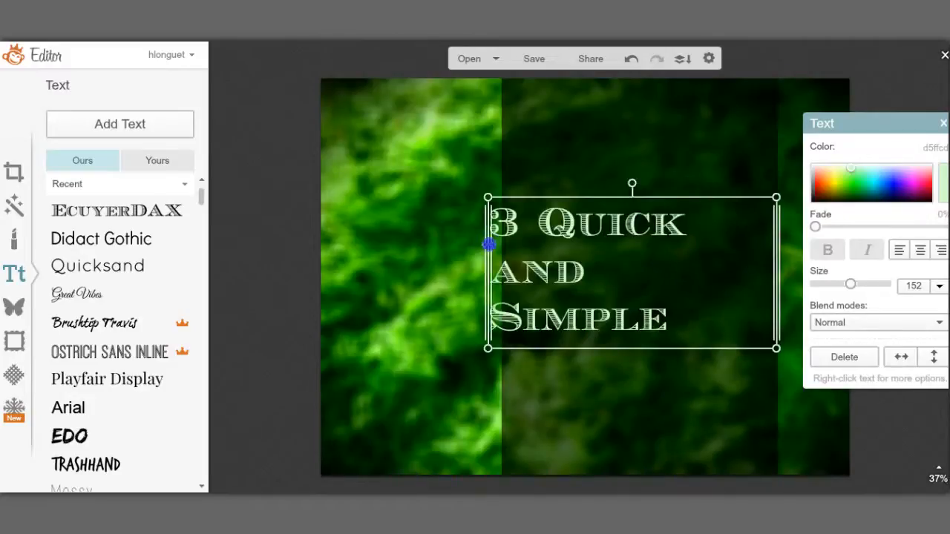
{"action": "left_click_drag", "start_coordinate": [488, 244], "coordinate": [503, 245]}
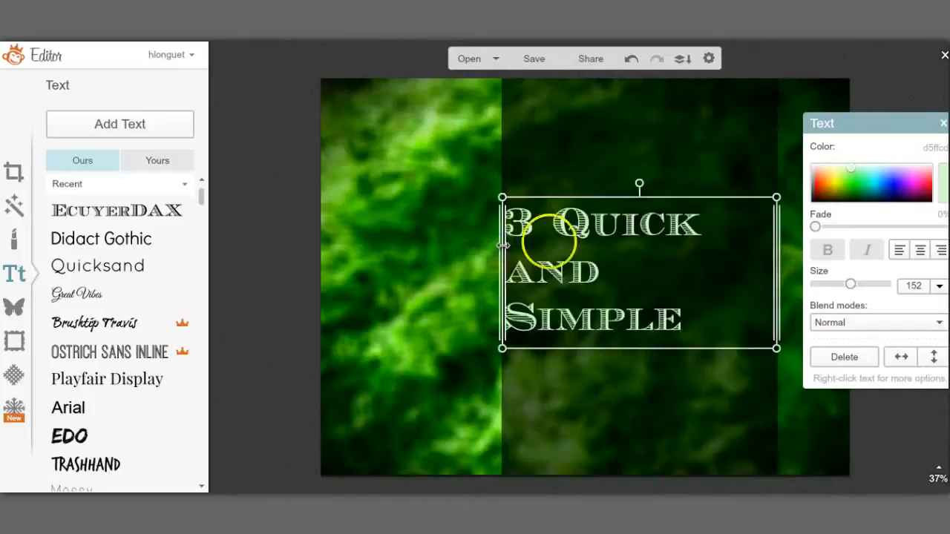
{"action": "left_click", "coordinate": [920, 249]}
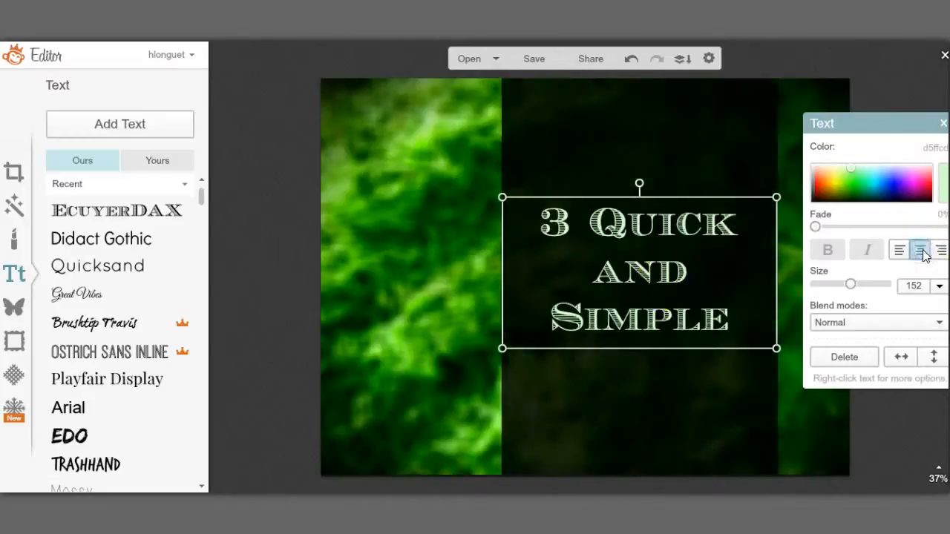
- Replace the space between "and" and "Simple" with a line break
{"action": "double_click", "coordinate": [690, 271]}
{"action": "left_click", "coordinate": [686, 272]}
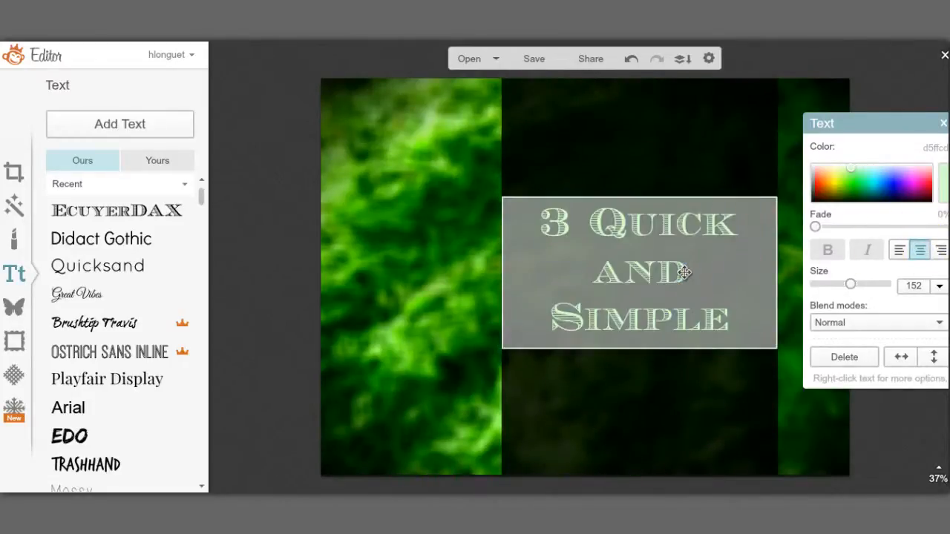
{"action": "left_click", "coordinate": [667, 283]}
{"action": "key", "text": "BackSpace"}
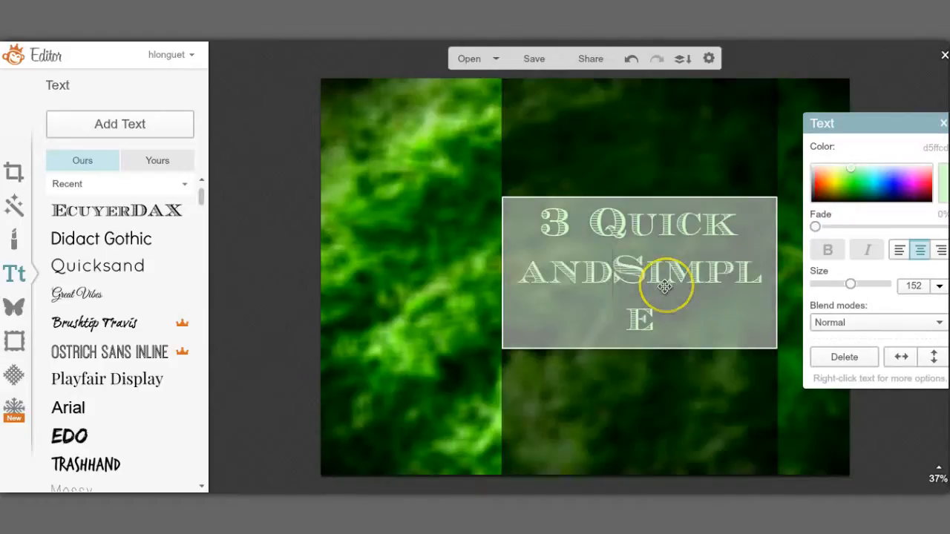
{"action": "key", "text": "Return"}
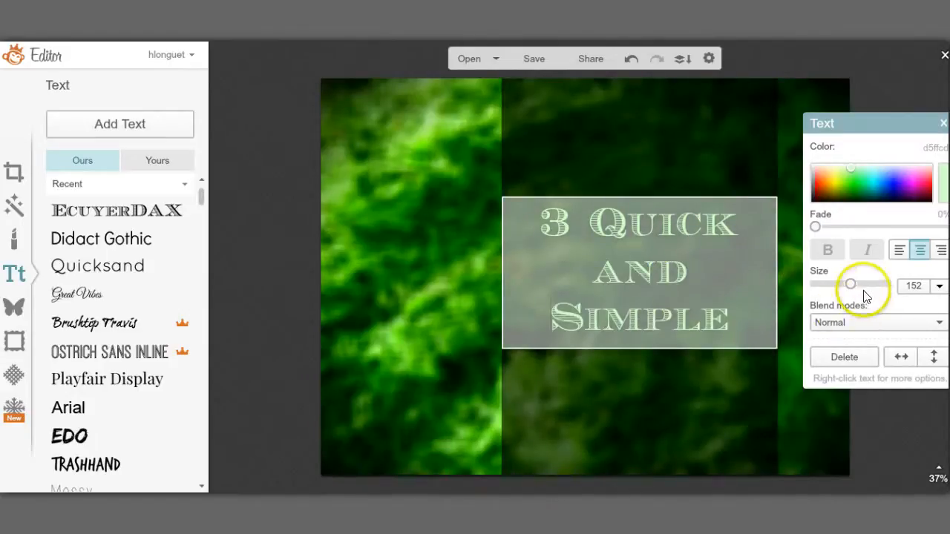
- Replace "and" in the title with "&" and break the line before it, giving "3 Quick" above "& Simple"
{"action": "left_click", "coordinate": [620, 272]}
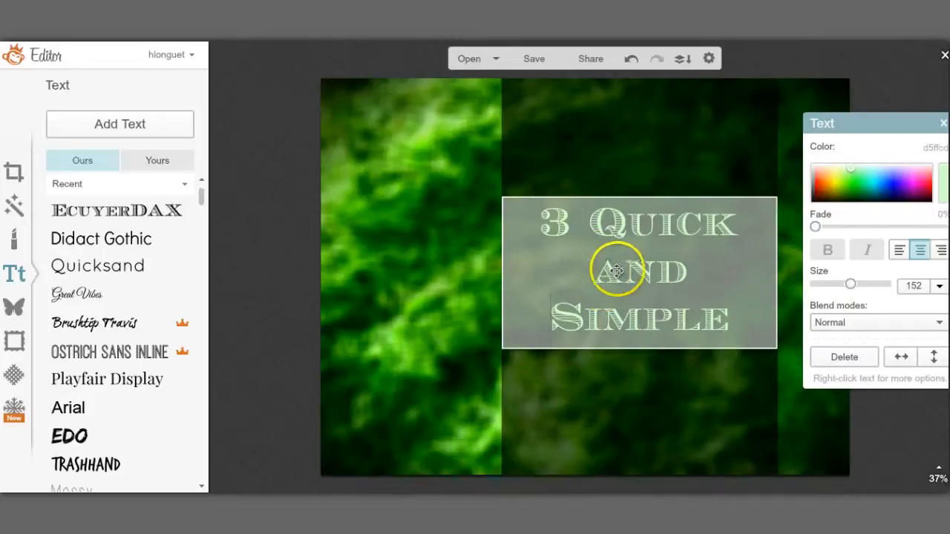
{"action": "key", "text": "BackSpace"}
{"action": "type", "text": "a"}
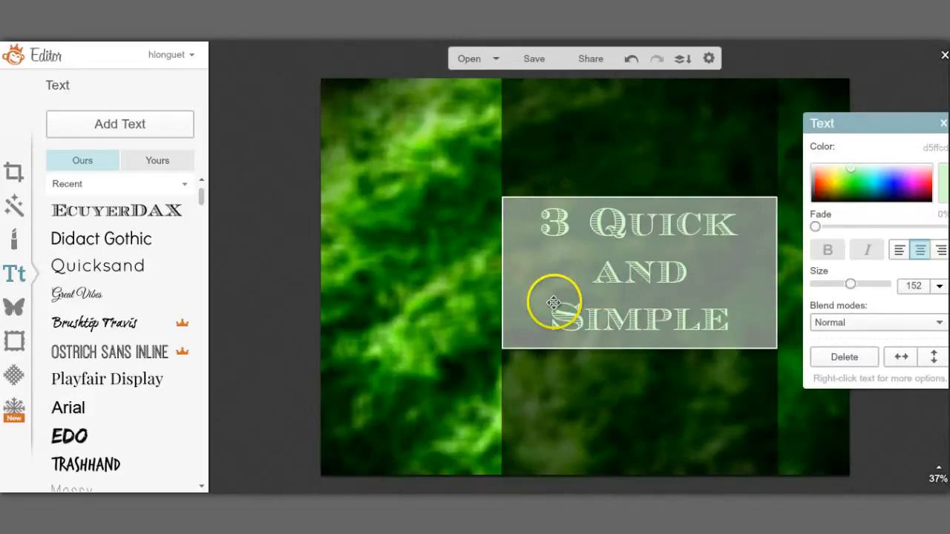
{"action": "key", "text": "Delete"}
{"action": "key", "text": "Delete"}
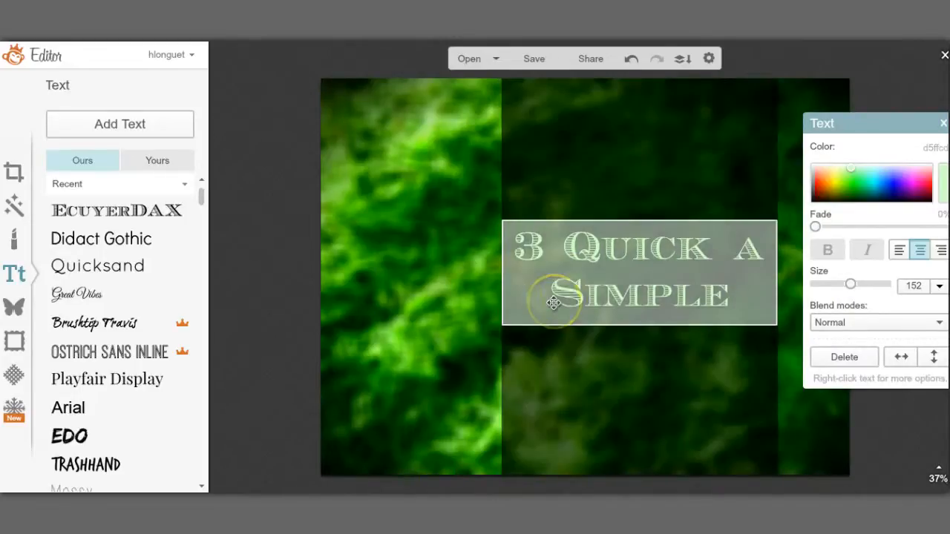
{"action": "key", "text": "BackSpace"}
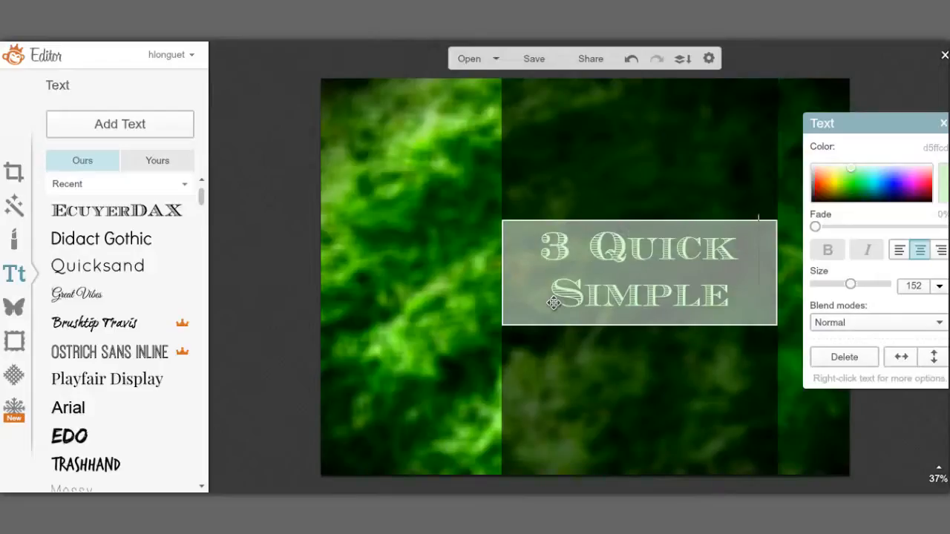
{"action": "type", "text": "&"}
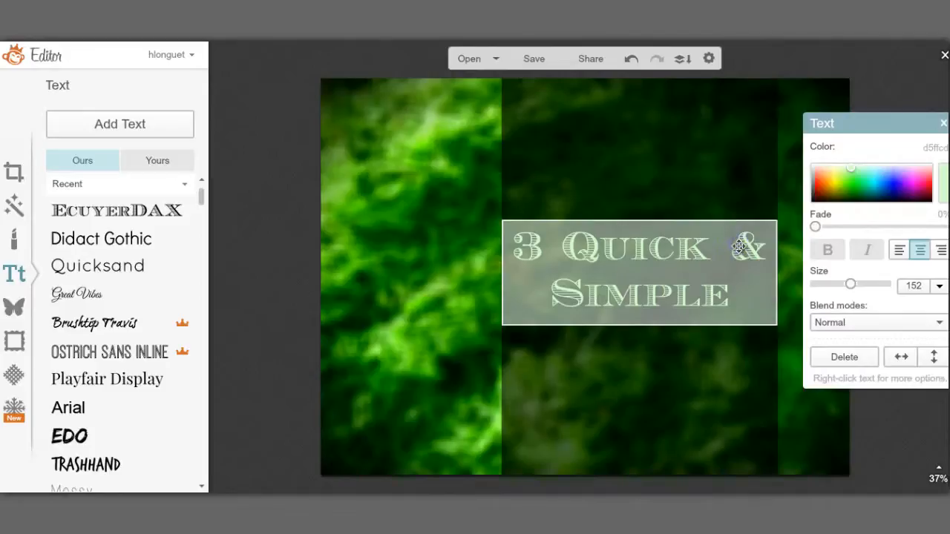
{"action": "key", "text": "Return"}
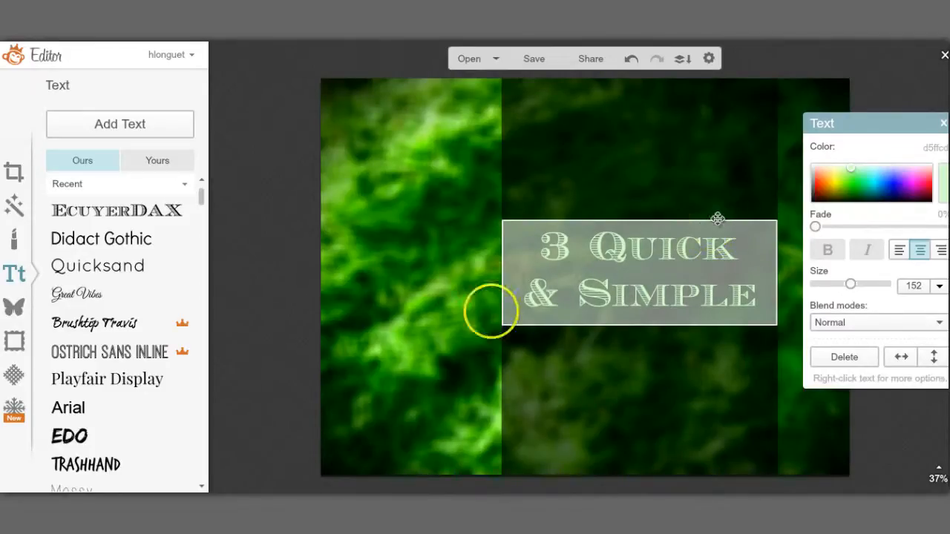
- Move the "3 Quick & Simple" title to the upper part of the dark band and change its font to Quicksand
{"action": "left_click", "coordinate": [267, 244]}
{"action": "left_click", "coordinate": [598, 243]}
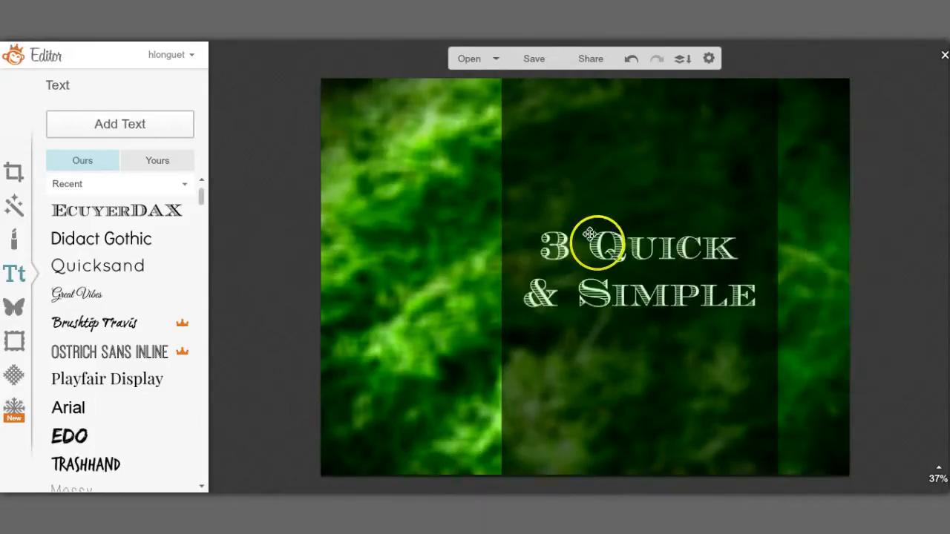
{"action": "left_click_drag", "start_coordinate": [598, 243], "coordinate": [599, 138]}
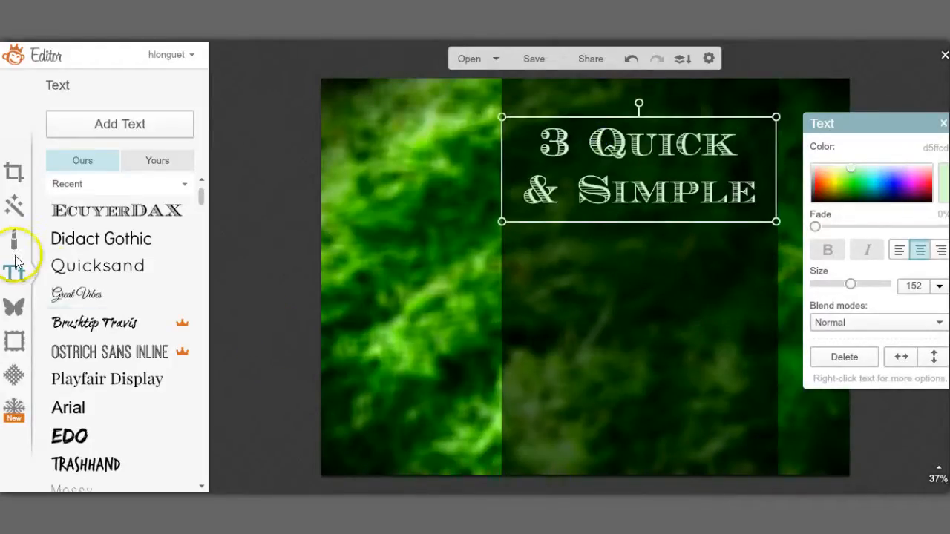
{"action": "left_click", "coordinate": [68, 271]}
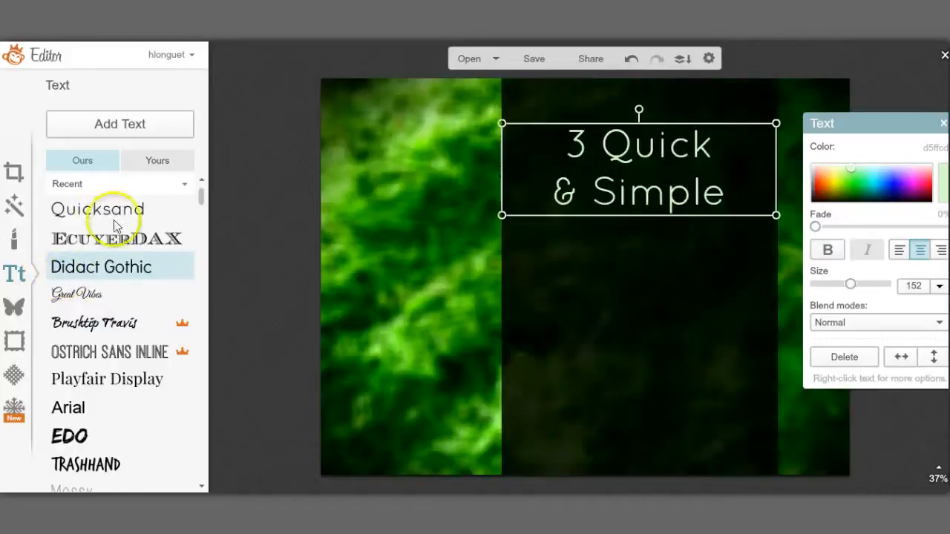
- Add a second text box in the Quicksand font reading "Steps to Improve your Blog" below the title
{"action": "left_click", "coordinate": [119, 123]}
{"action": "left_click", "coordinate": [119, 124]}
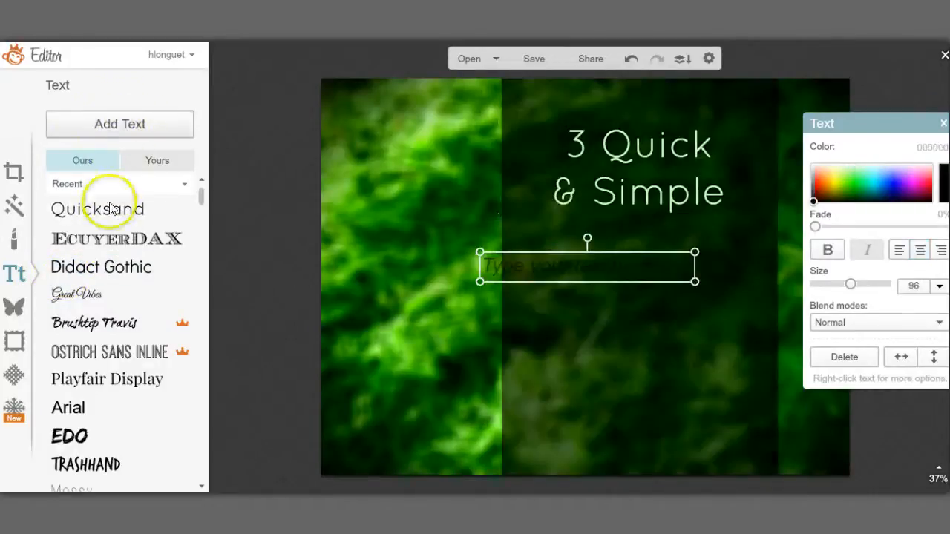
{"action": "left_click", "coordinate": [107, 238]}
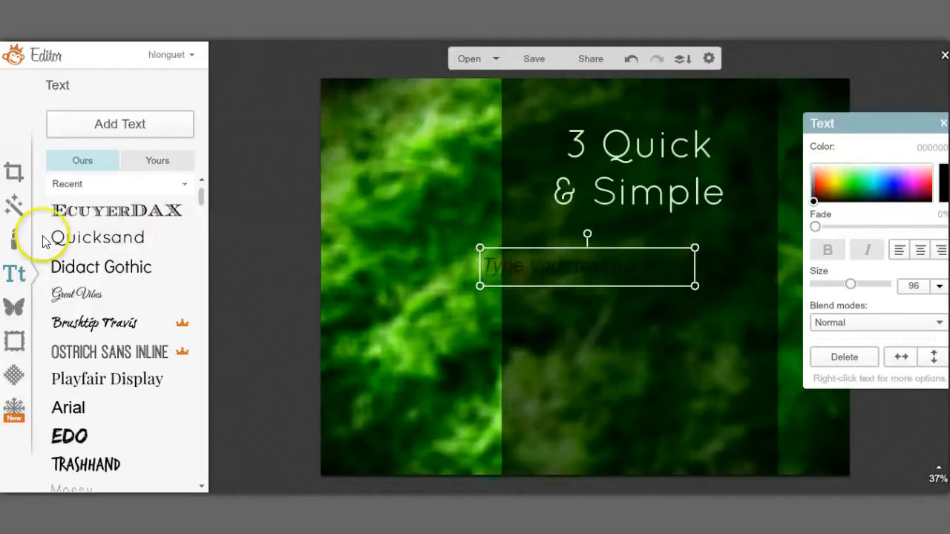
{"action": "left_click", "coordinate": [70, 238]}
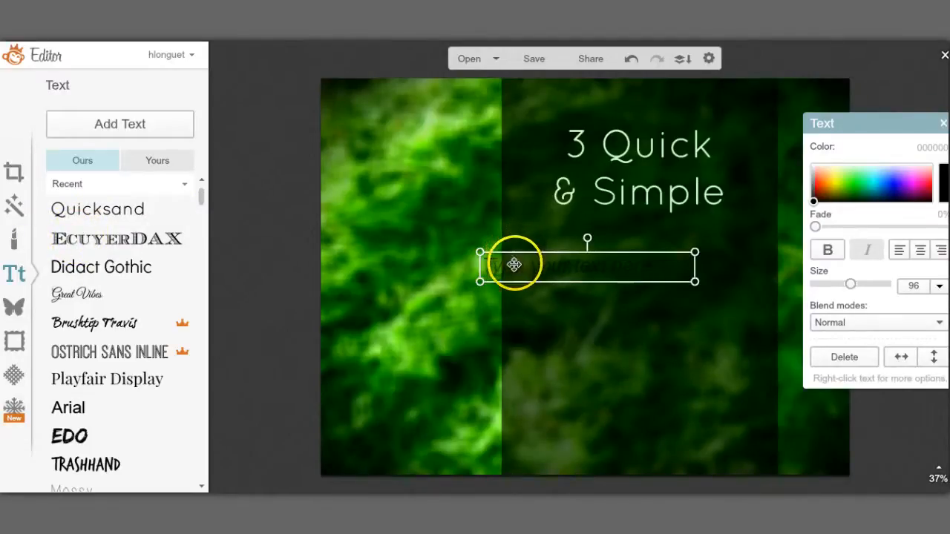
{"action": "left_click", "coordinate": [515, 265]}
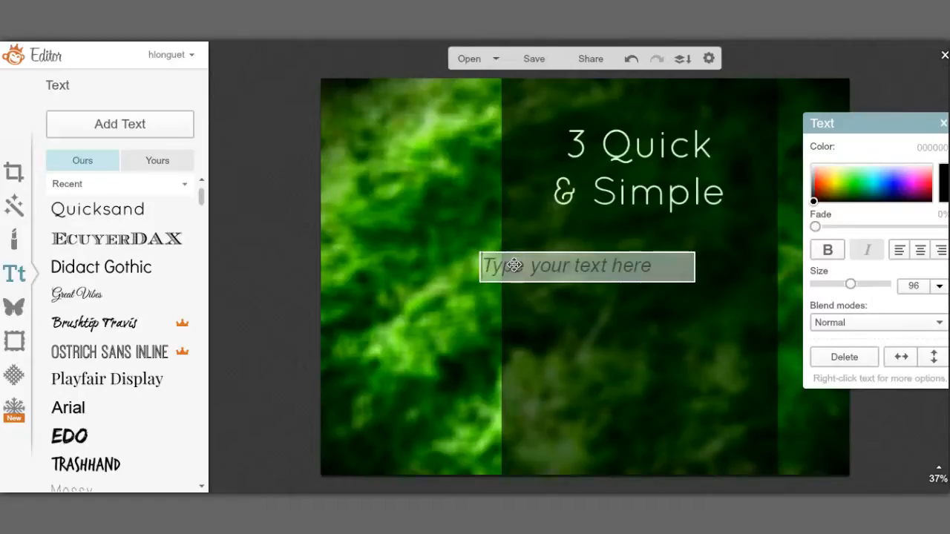
{"action": "type", "text": "Steps"}
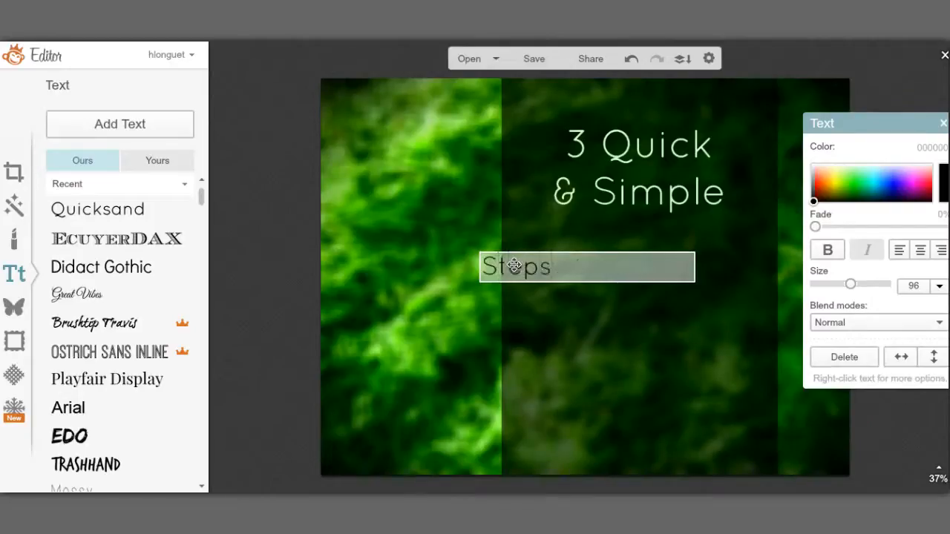
{"action": "type", "text": " to Impro"}
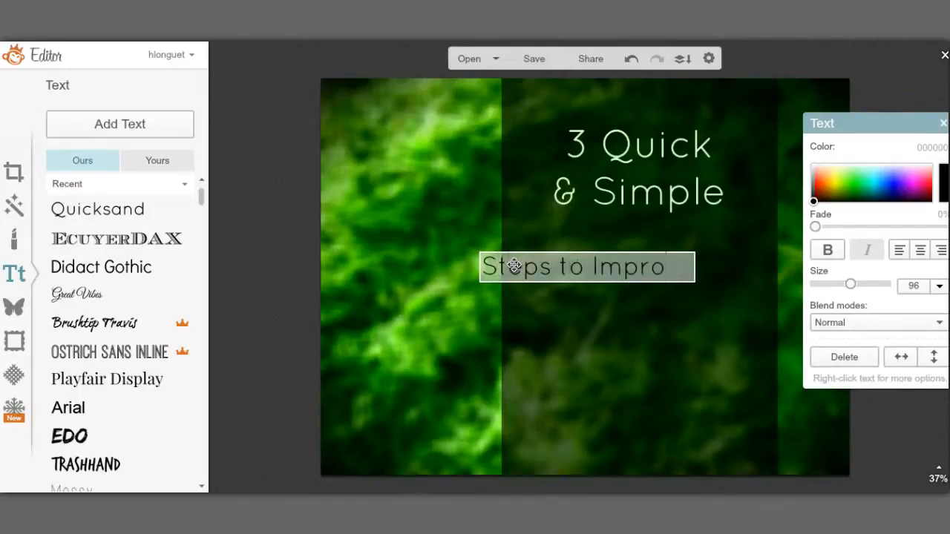
{"action": "type", "text": "ve"}
{"action": "key", "text": "Return"}
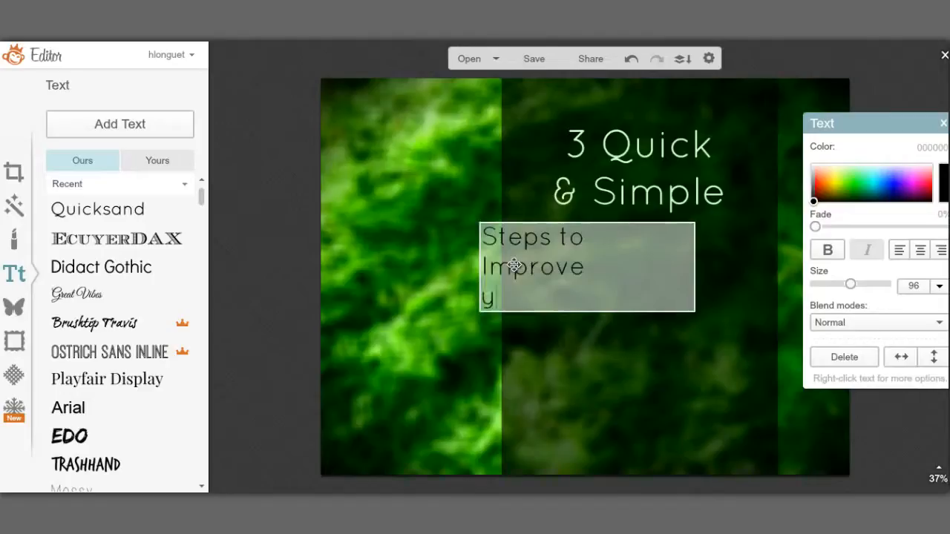
{"action": "left_click", "coordinate": [482, 238]}
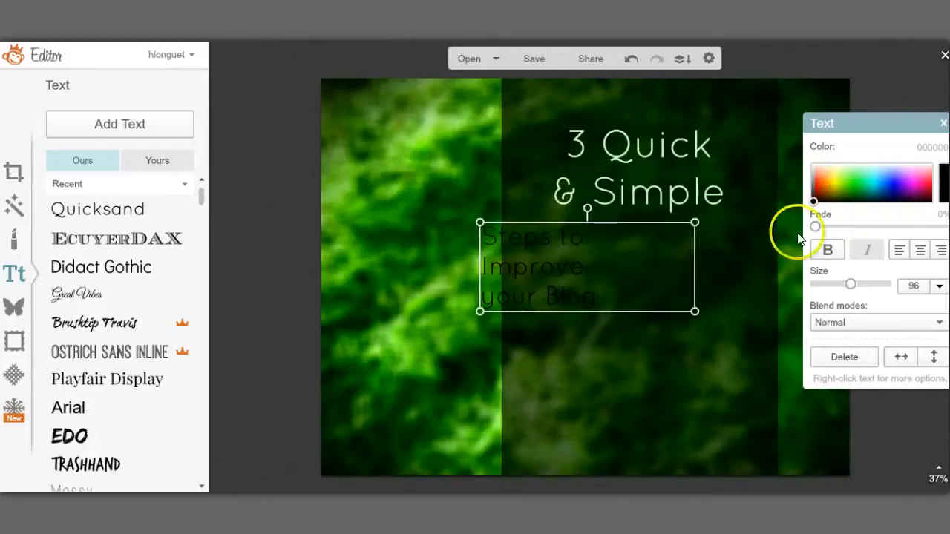
- Color the "Steps to Improve your Blog" text pale green (deffbb)
{"action": "left_click", "coordinate": [813, 167]}
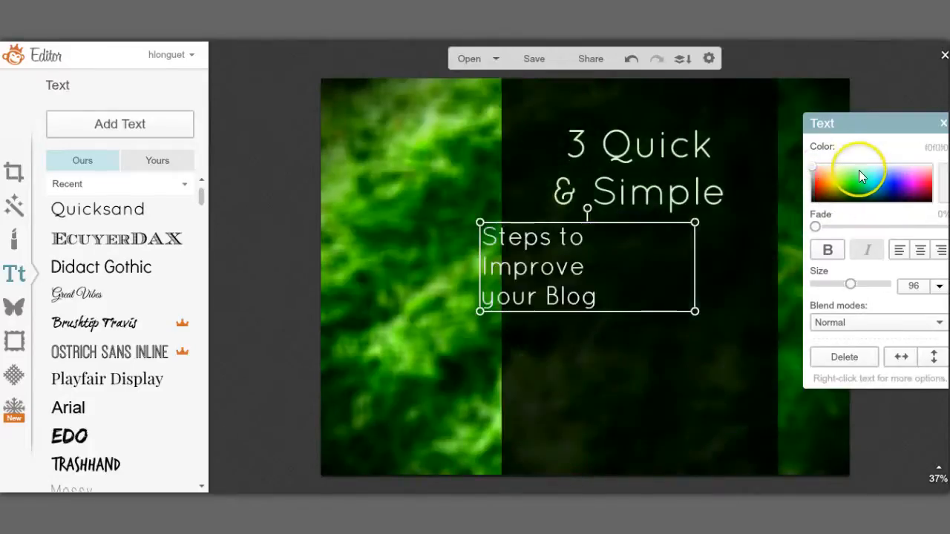
{"action": "left_click", "coordinate": [845, 165]}
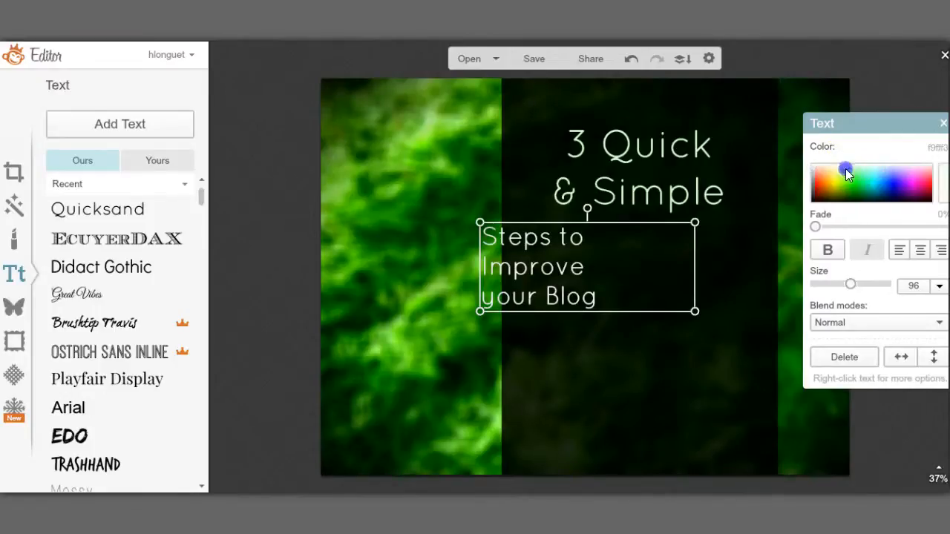
{"action": "left_click", "coordinate": [845, 169]}
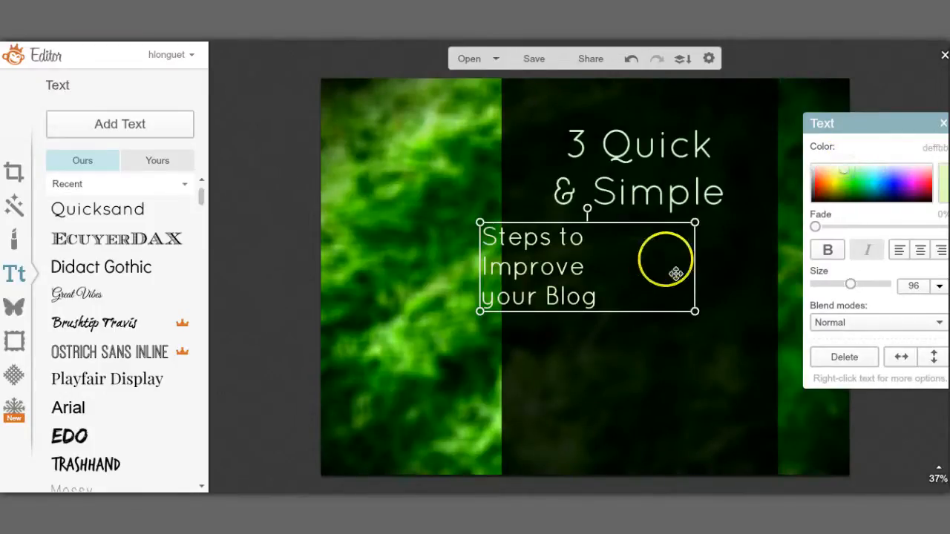
- Fit the "Steps to Improve your Blog" text box to the width of the dark band and center-align its text
{"action": "left_click_drag", "start_coordinate": [692, 259], "coordinate": [773, 253]}
{"action": "left_click", "coordinate": [484, 266]}
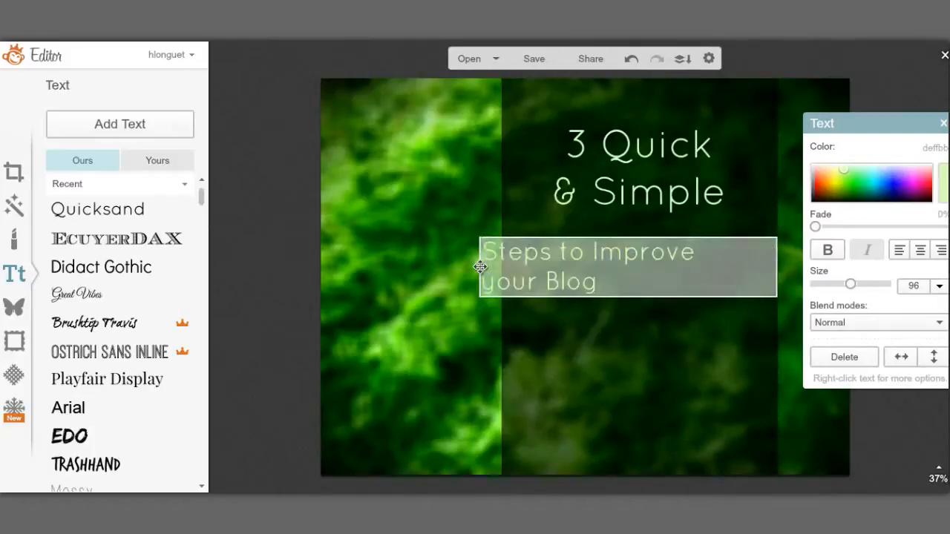
{"action": "left_click", "coordinate": [480, 266]}
{"action": "left_click_drag", "start_coordinate": [480, 265], "coordinate": [501, 257]}
{"action": "left_click", "coordinate": [676, 267]}
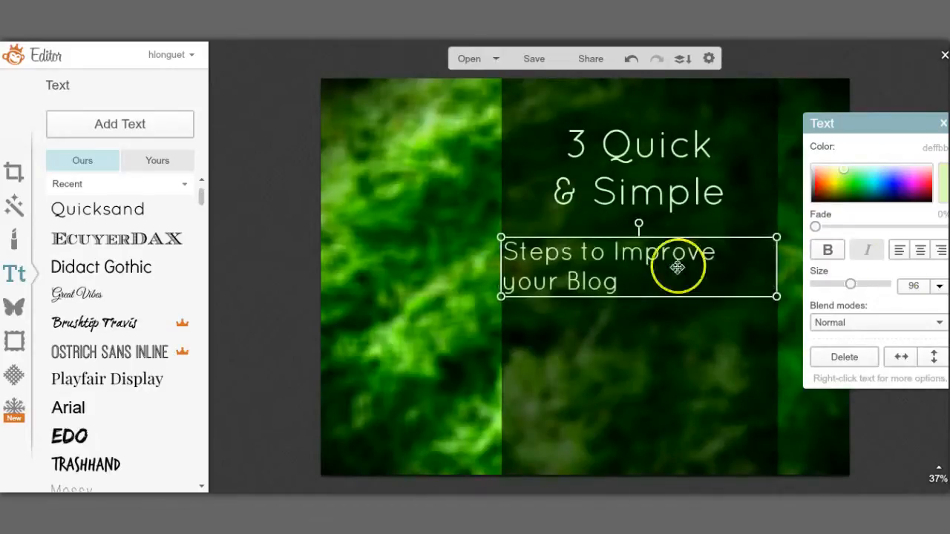
{"action": "left_click", "coordinate": [920, 251]}
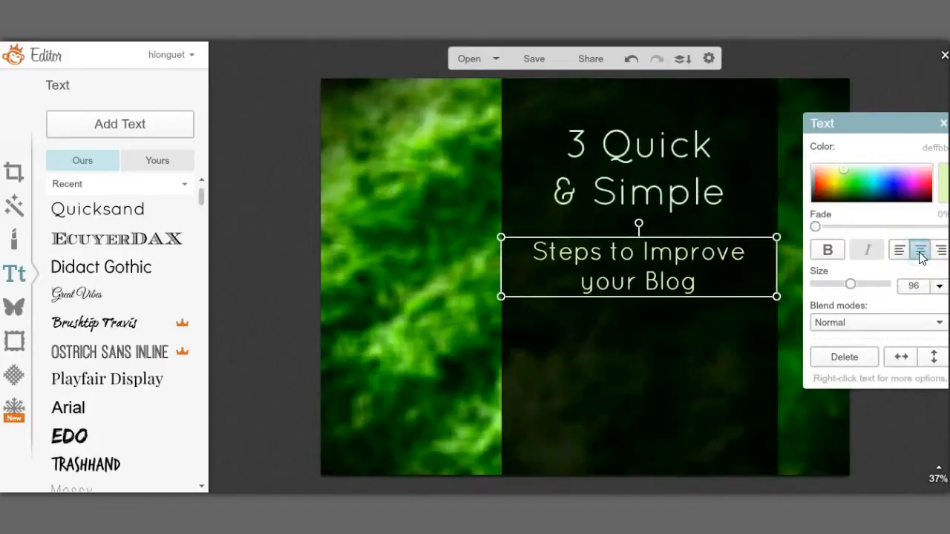
{"action": "double_click", "coordinate": [639, 253]}
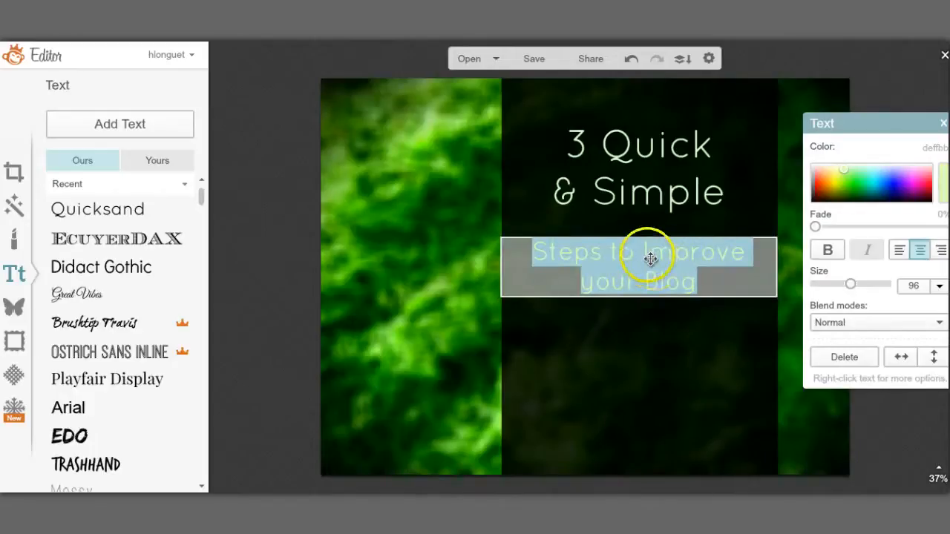
{"action": "left_click", "coordinate": [315, 185]}
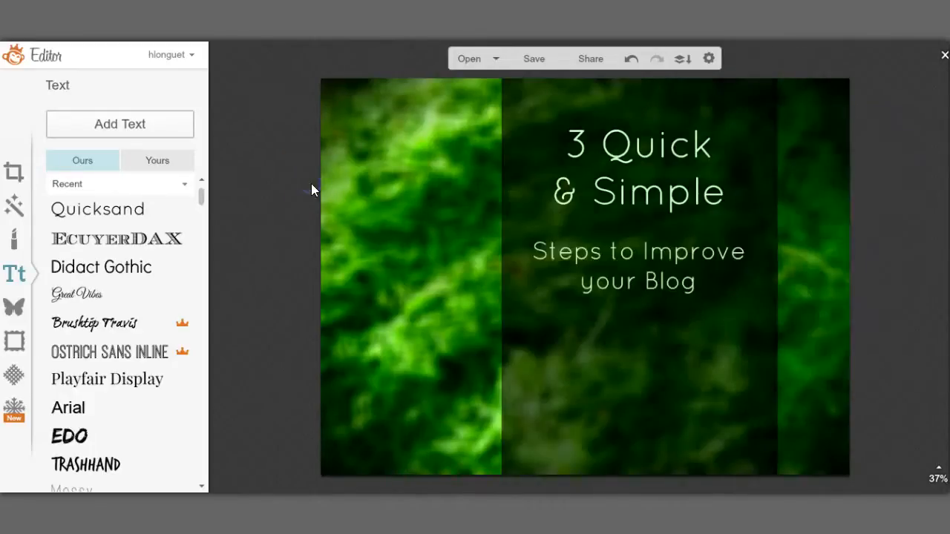
- Try moving the dark overlay band toward the left side of the image, away from the text
{"action": "left_click", "coordinate": [633, 157]}
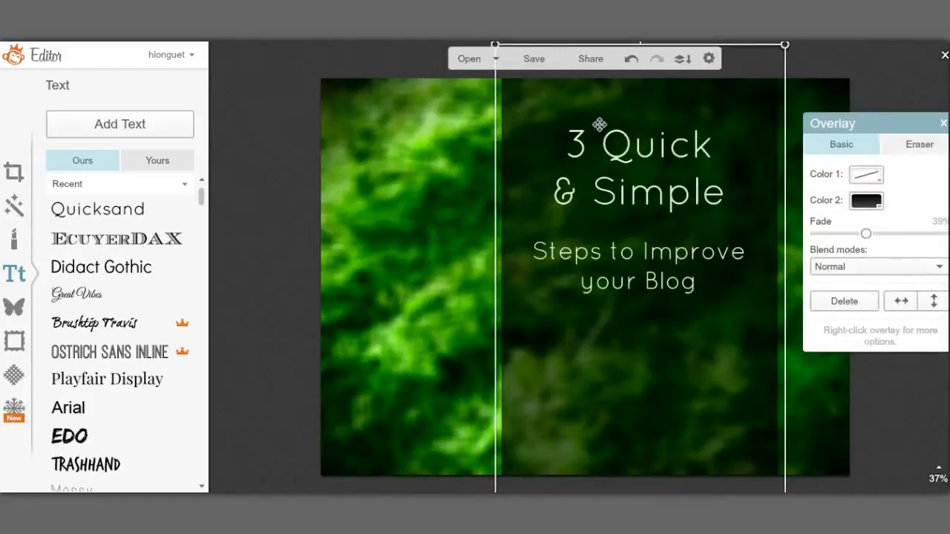
{"action": "left_click", "coordinate": [550, 116]}
{"action": "left_click_drag", "start_coordinate": [539, 110], "coordinate": [396, 126]}
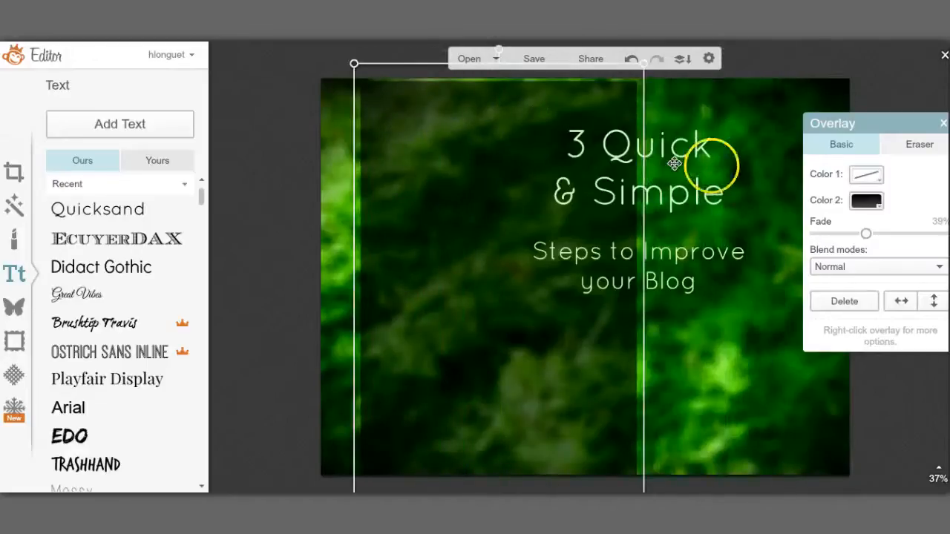
- Change the font of the "3 Quick & Simple" title back to EcuyerDAX
{"action": "left_click", "coordinate": [710, 163]}
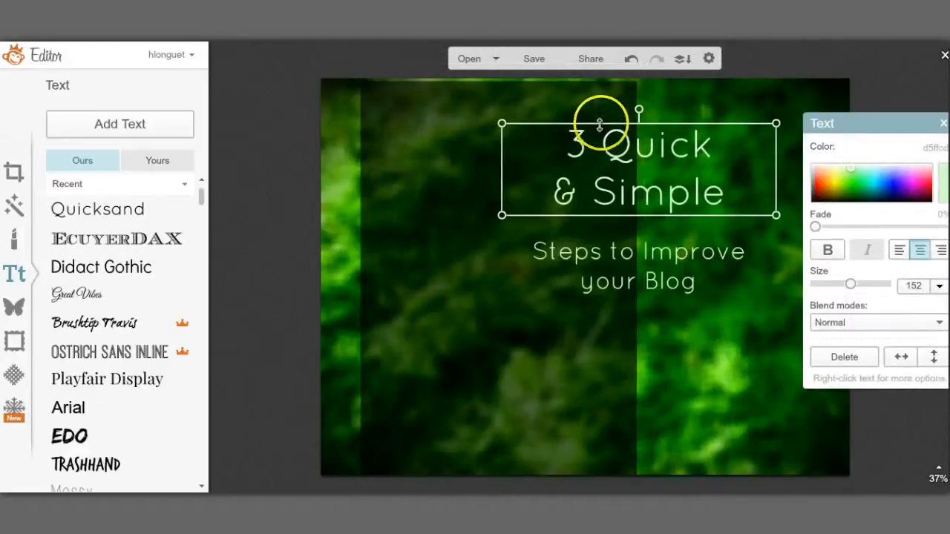
{"action": "left_click", "coordinate": [86, 239]}
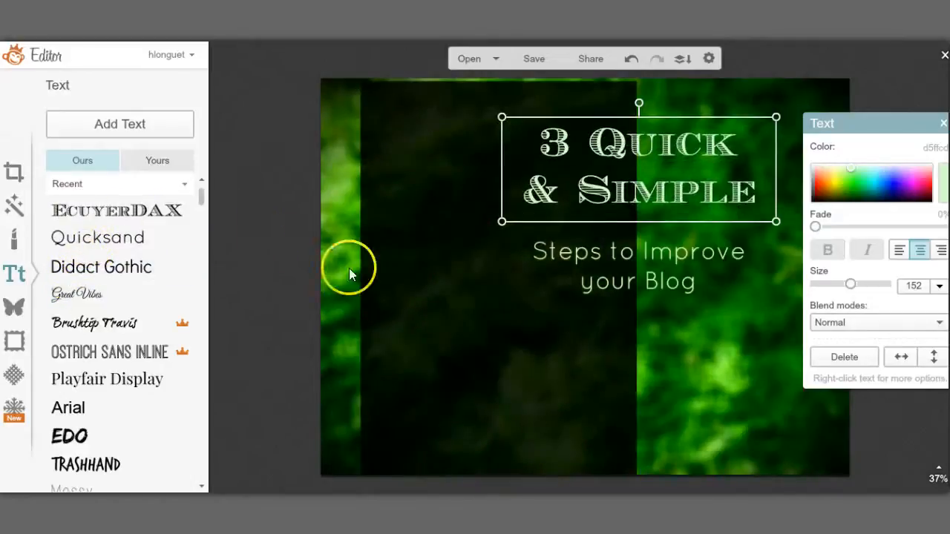
- Move the dark overlay band back behind the text, leaving it slightly closer to the image's right edge than the text boxes
{"action": "left_click", "coordinate": [399, 319]}
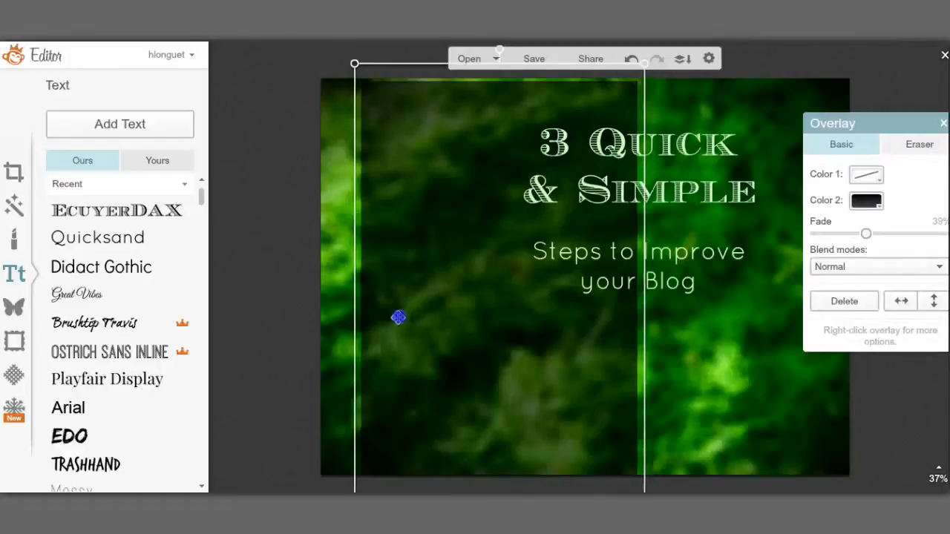
{"action": "left_click_drag", "start_coordinate": [399, 318], "coordinate": [557, 287]}
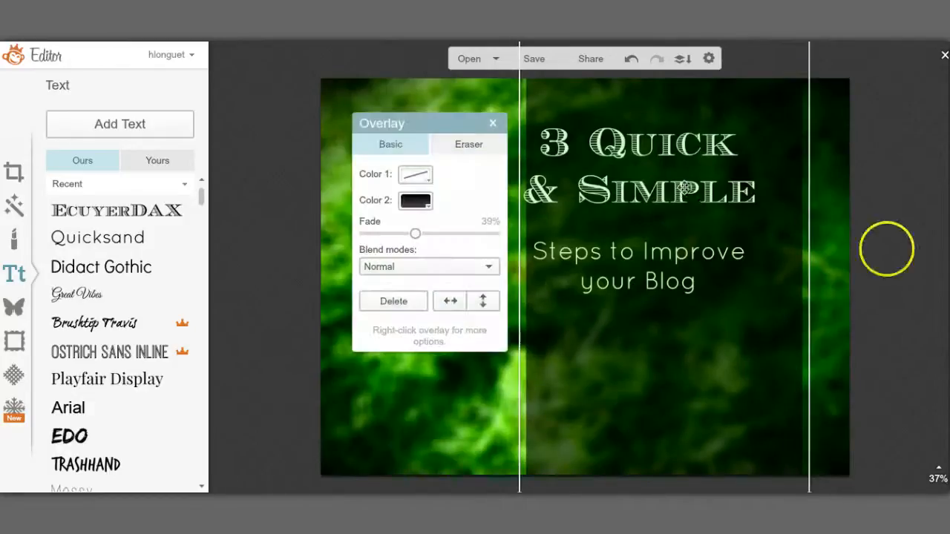
{"action": "left_click", "coordinate": [922, 277]}
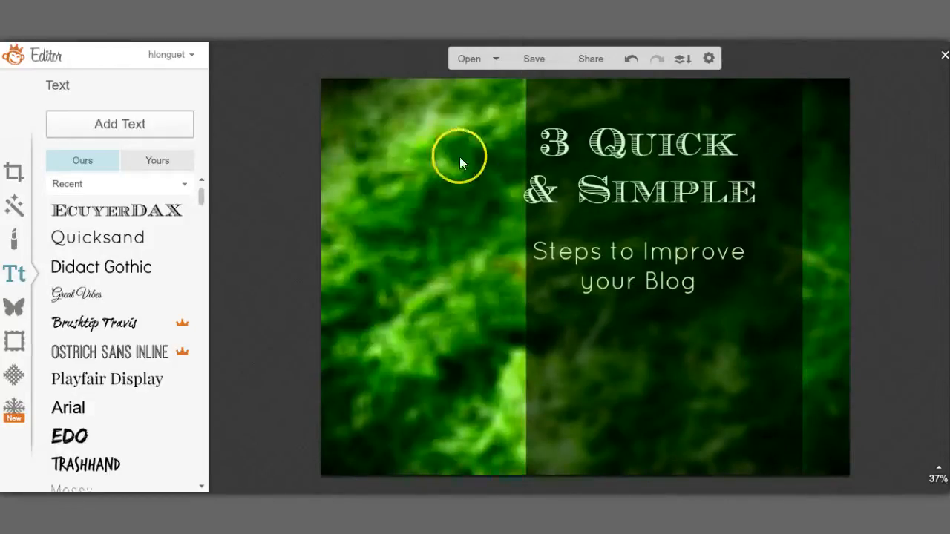
- Shift the "3 Quick & Simple" title and the "Steps to Improve your Blog" text sideways so both are centered over the dark band
{"action": "left_click", "coordinate": [519, 185]}
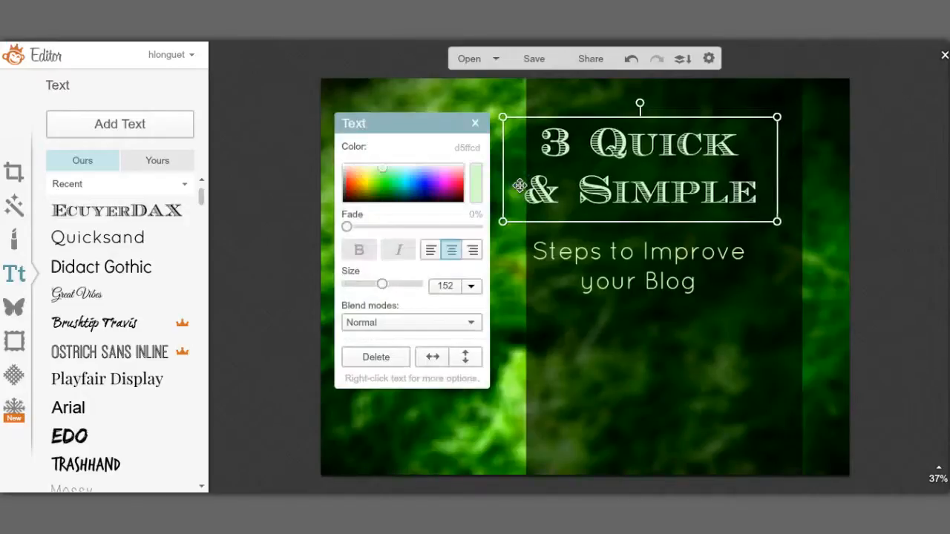
{"action": "left_click_drag", "start_coordinate": [561, 180], "coordinate": [569, 180]}
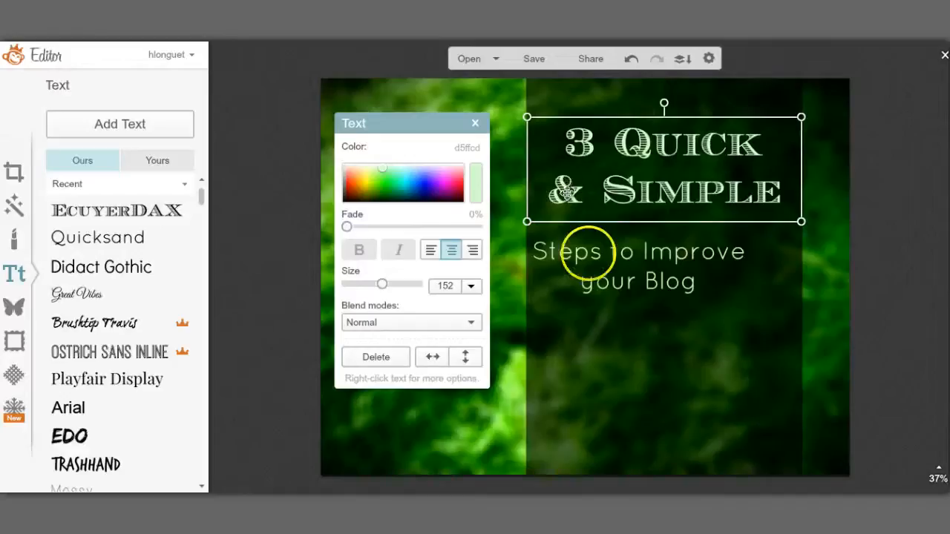
{"action": "left_click", "coordinate": [523, 253]}
{"action": "key", "text": "Right"}
{"action": "key", "text": "Right"}
{"action": "key", "text": "Right"}
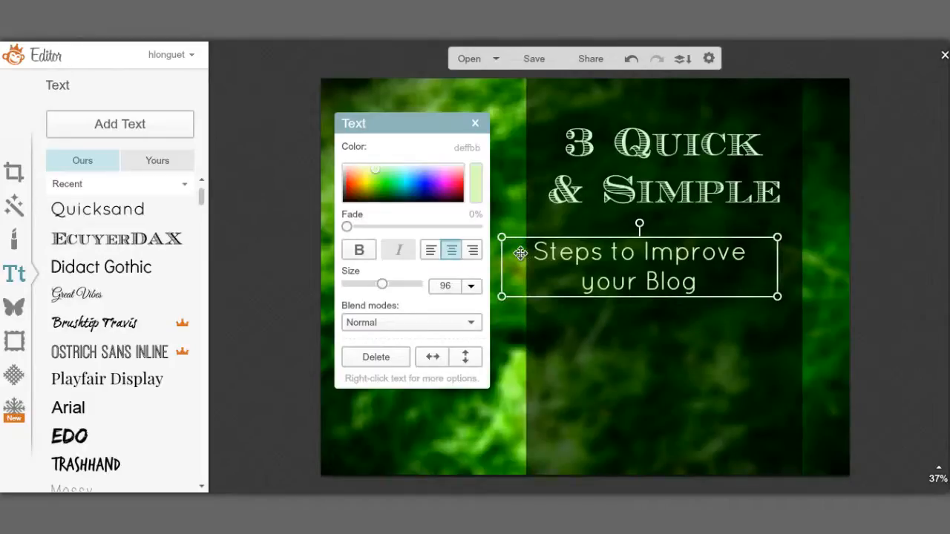
{"action": "key", "text": "shift+Right"}
{"action": "key", "text": "shift+Right"}
{"action": "key", "text": "shift+Right"}
{"action": "key", "text": "shift+Right"}
{"action": "key", "text": "shift+Right"}
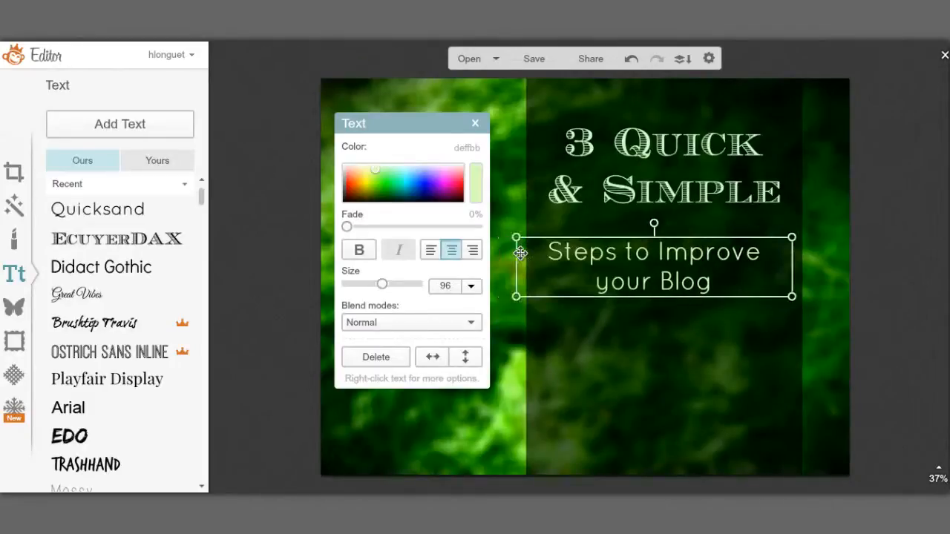
{"action": "key", "text": "shift+Right"}
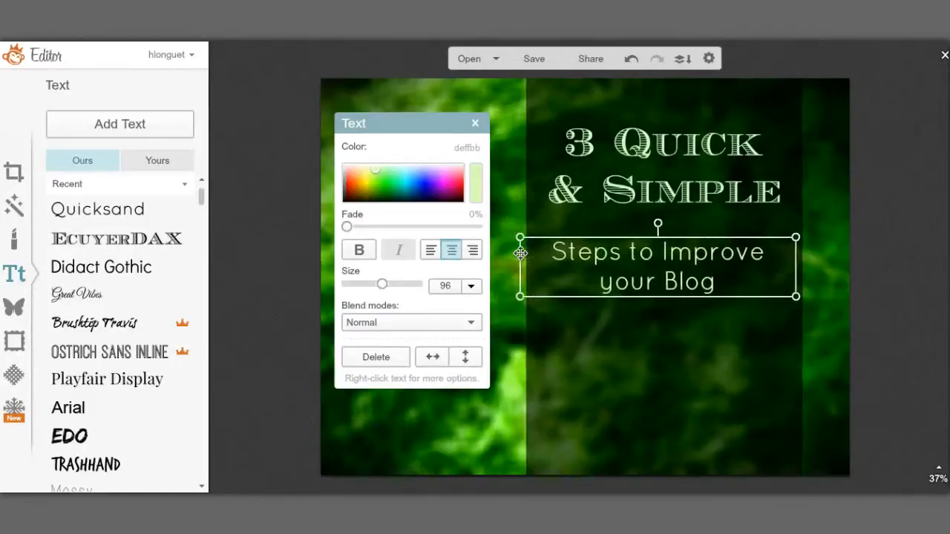
{"action": "key", "text": "Right"}
{"action": "key", "text": "Right"}
{"action": "key", "text": "Right"}
{"action": "key", "text": "Right"}
{"action": "key", "text": "Right"}
{"action": "key", "text": "Right"}
{"action": "key", "text": "Right"}
{"action": "key", "text": "Right"}
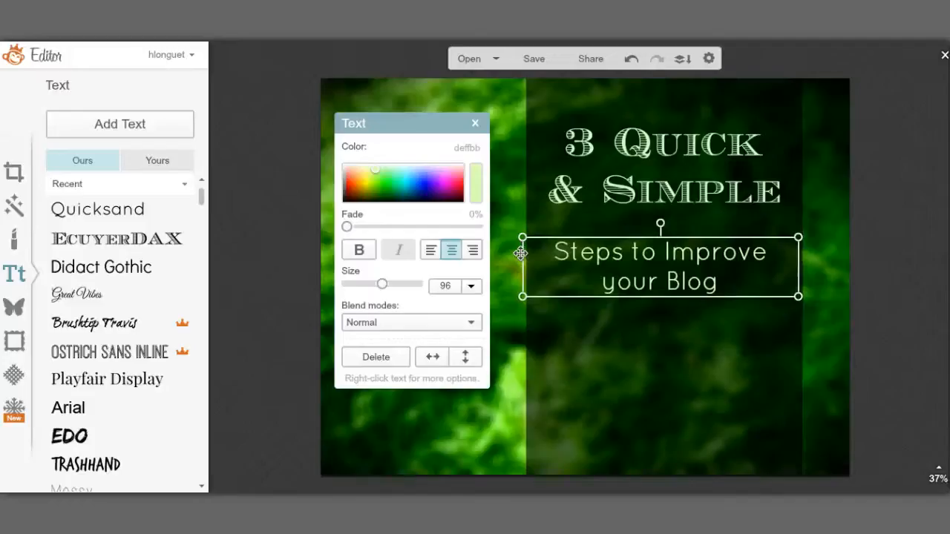
{"action": "key", "text": "Right"}
{"action": "key", "text": "Right"}
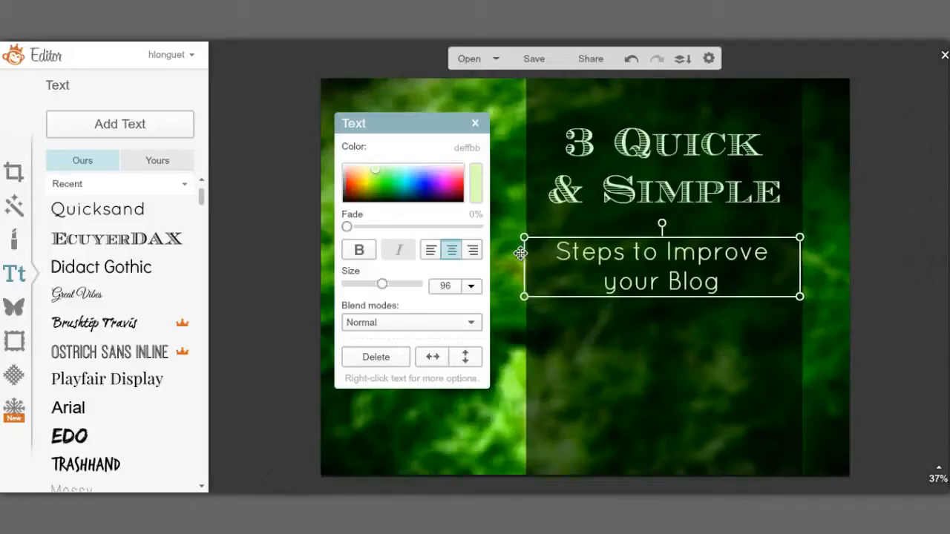
{"action": "key", "text": "Right"}
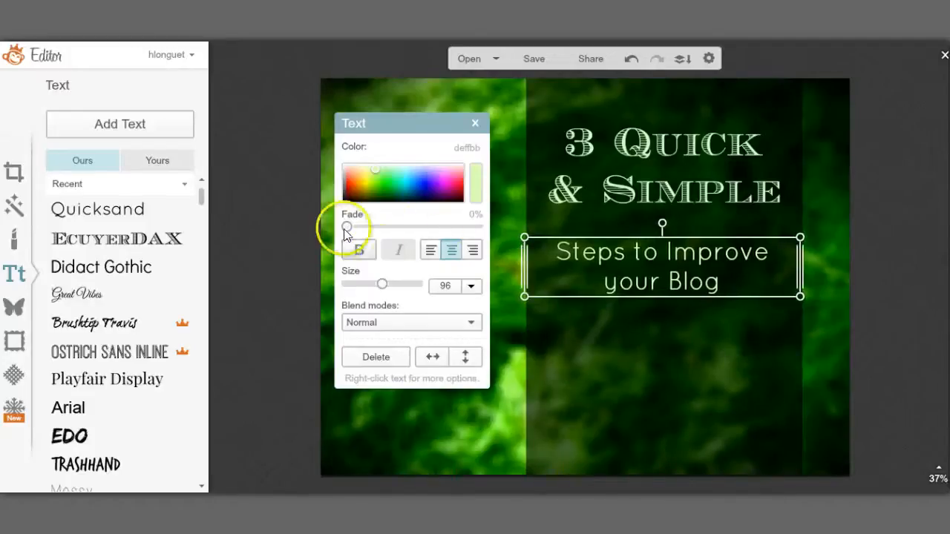
{"action": "left_click", "coordinate": [280, 263]}
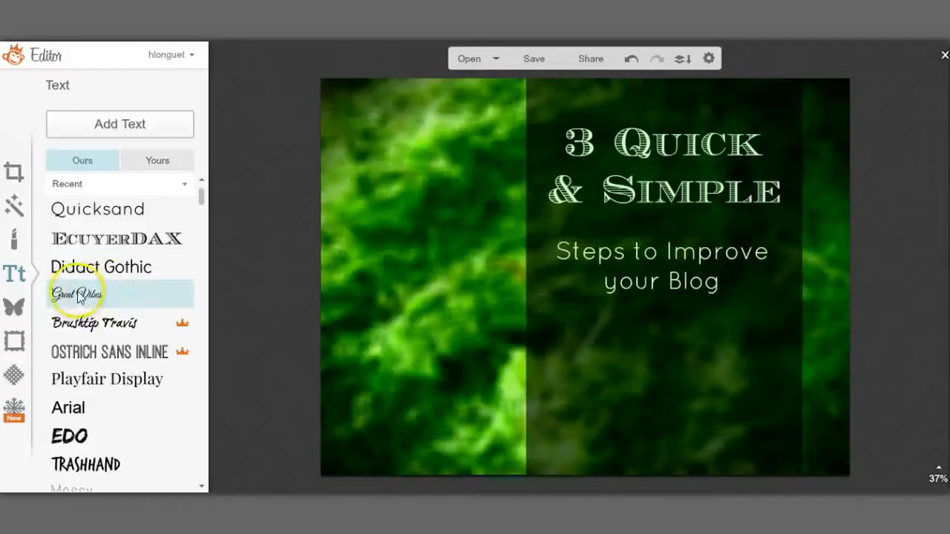
{"action": "left_click", "coordinate": [101, 124]}
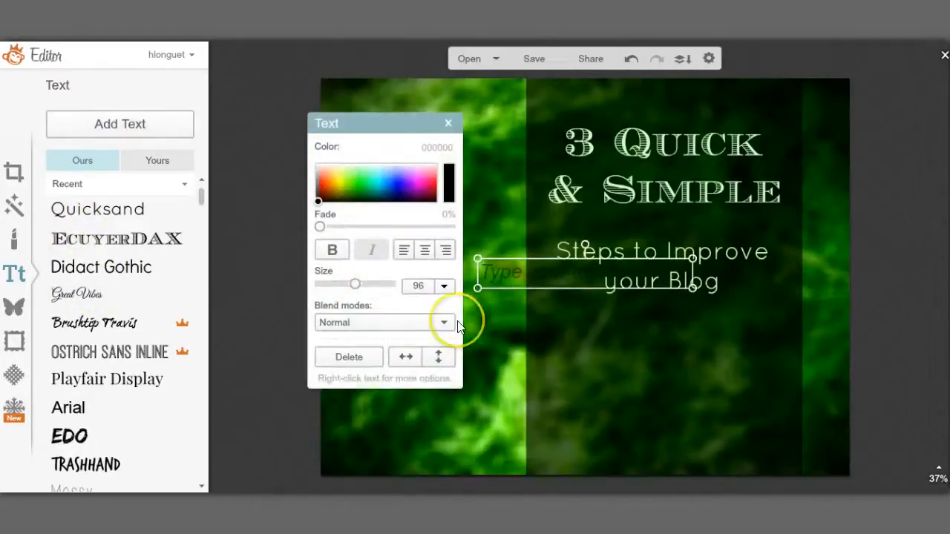
{"action": "left_click", "coordinate": [513, 275]}
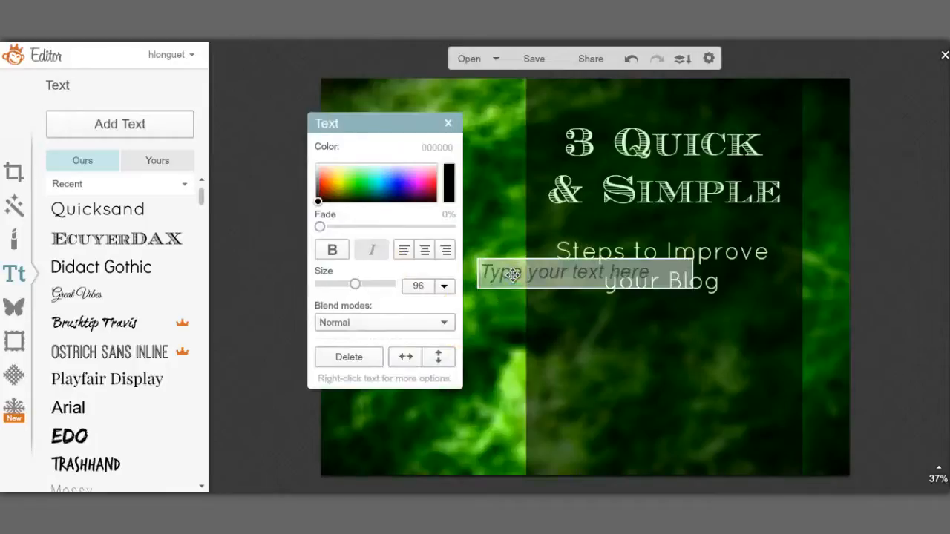
{"action": "type", "text": "http://nov"}
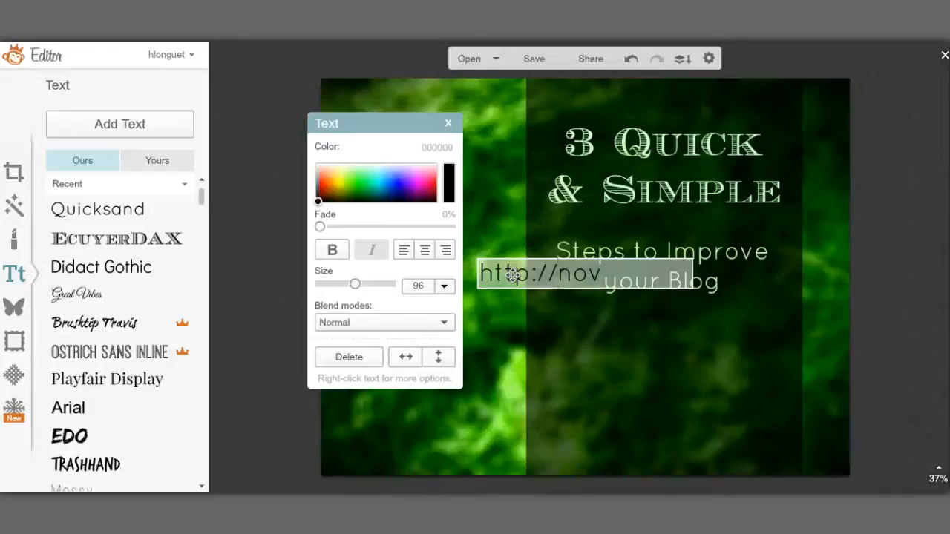
{"action": "type", "text": "elexperience"}
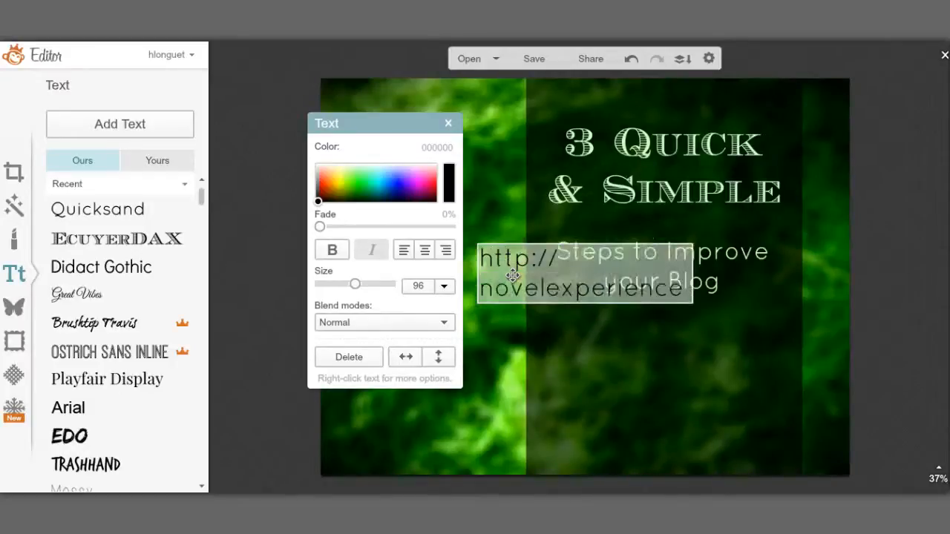
{"action": "type", "text": ".info"}
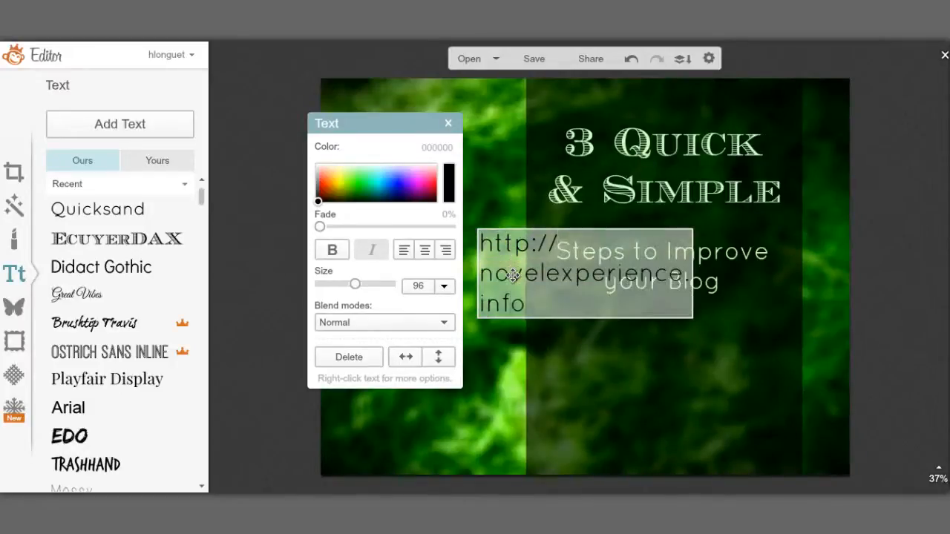
{"action": "left_click", "coordinate": [495, 228]}
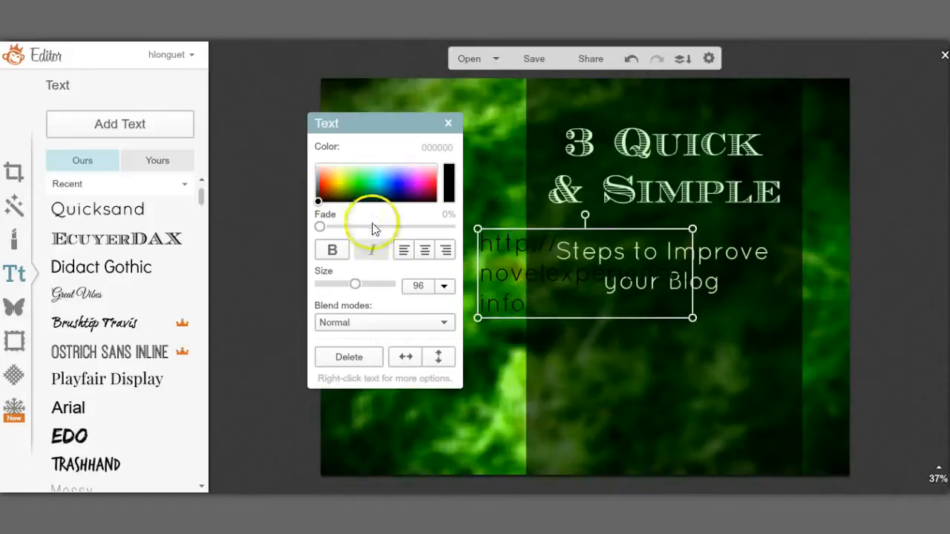
- Set the web address text to size 27 and color it pale green (deffcd)
{"action": "left_click_drag", "start_coordinate": [355, 285], "coordinate": [322, 289]}
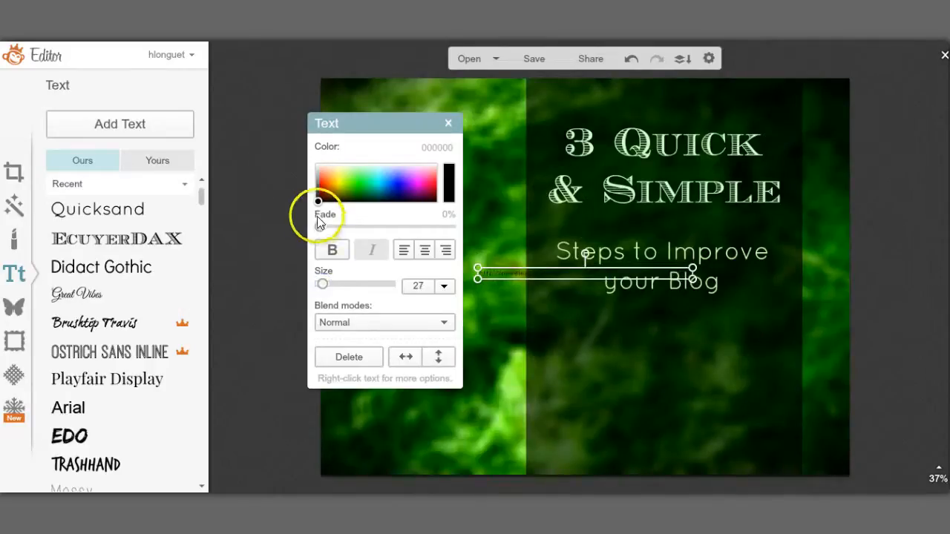
{"action": "left_click_drag", "start_coordinate": [318, 199], "coordinate": [317, 158]}
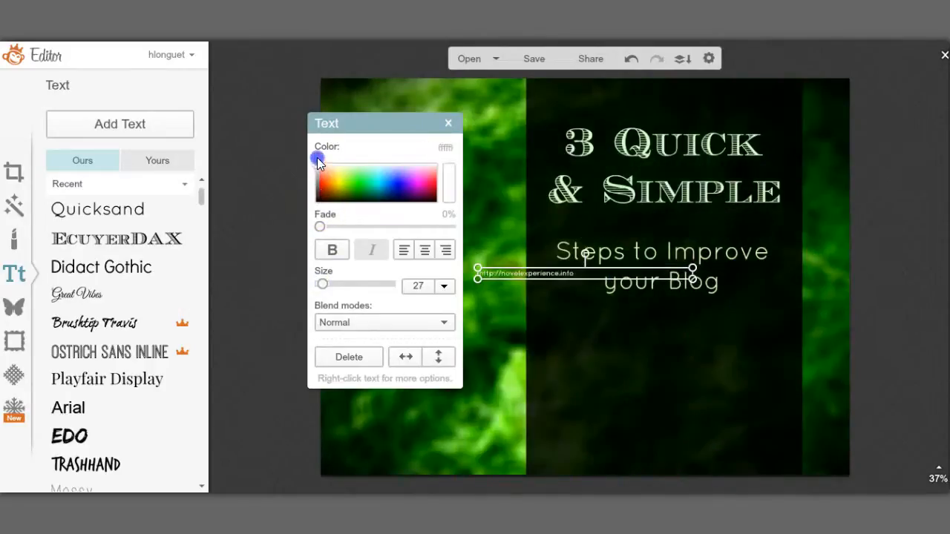
{"action": "left_click", "coordinate": [355, 168]}
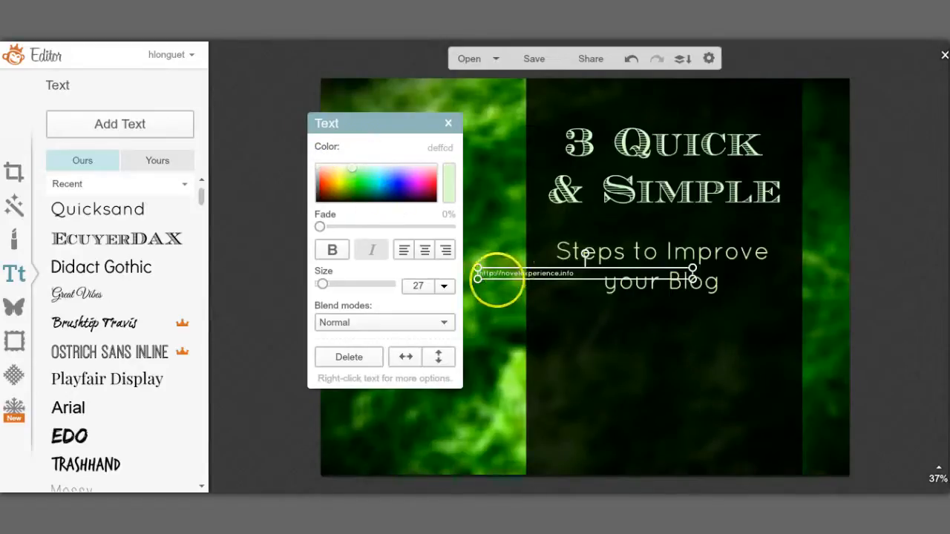
- Place the web address near the bottom of the dark band, widen its box to the band's width and center-align it
{"action": "left_click", "coordinate": [503, 271]}
{"action": "left_click_drag", "start_coordinate": [503, 271], "coordinate": [547, 447]}
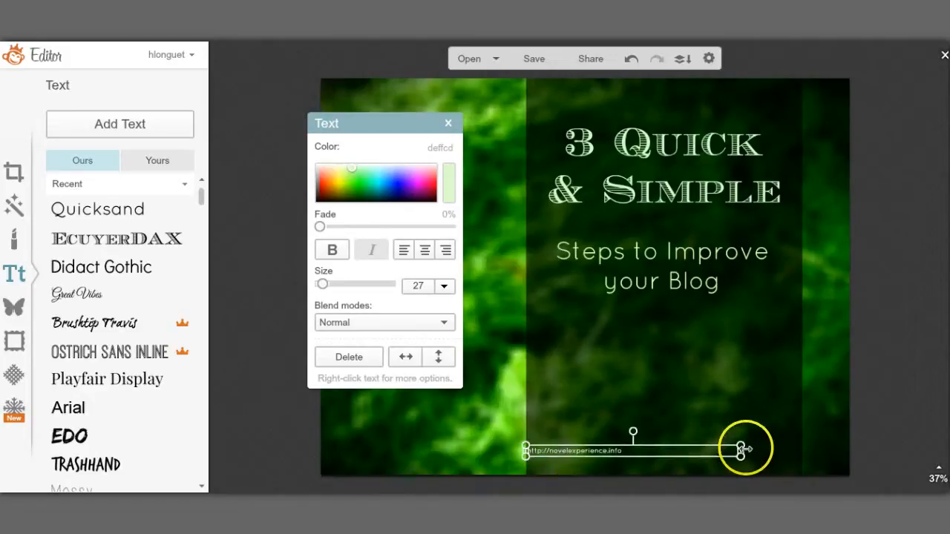
{"action": "left_click_drag", "start_coordinate": [740, 449], "coordinate": [797, 445]}
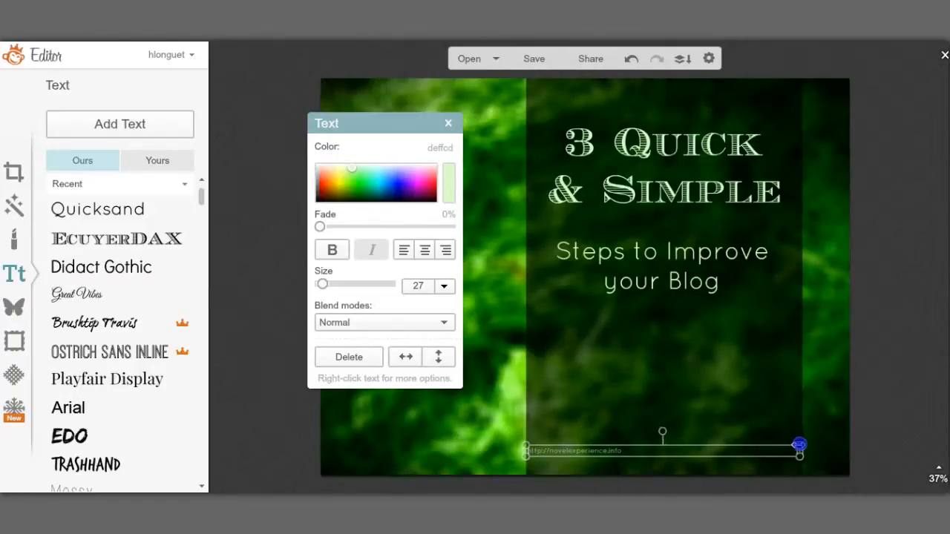
{"action": "left_click_drag", "start_coordinate": [800, 444], "coordinate": [801, 445]}
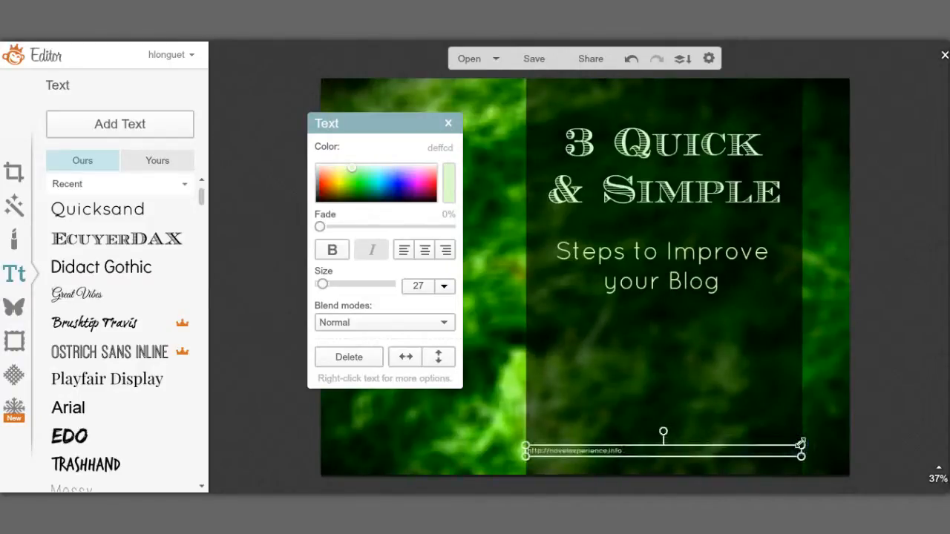
{"action": "left_click", "coordinate": [423, 251]}
{"action": "left_click", "coordinate": [304, 380]}
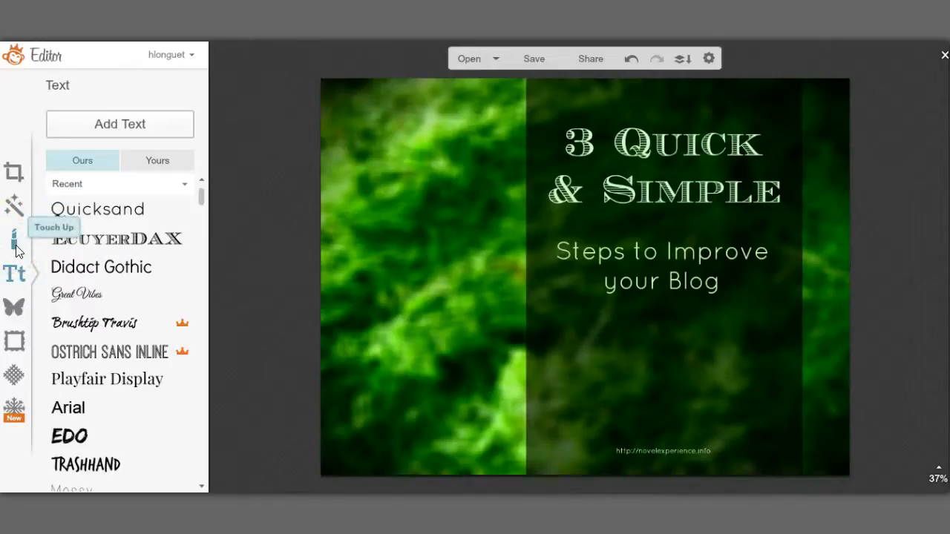
- Add the flat-topped green pushpin overlay, place it at the dark band's upper-left corner and shrink it to about half size
{"action": "left_click", "coordinate": [14, 308]}
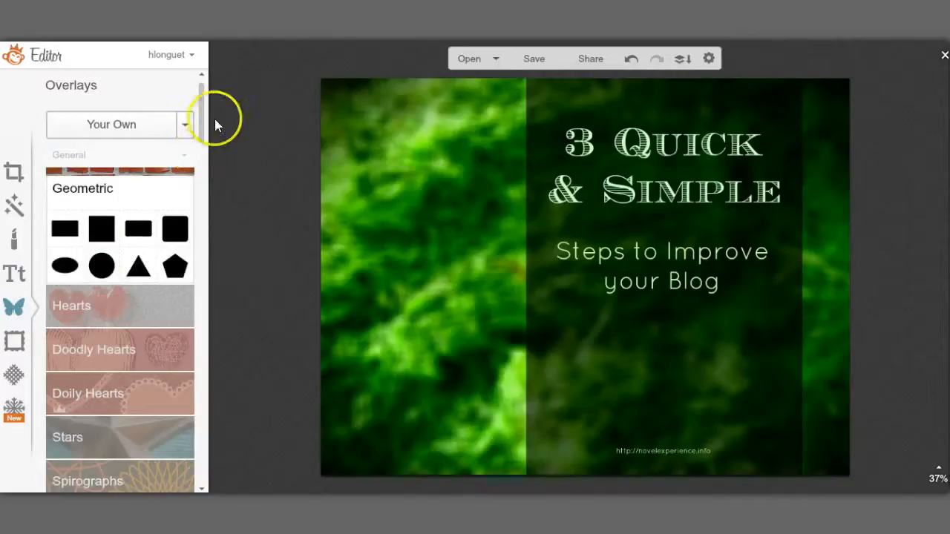
{"action": "left_click_drag", "start_coordinate": [203, 121], "coordinate": [205, 156]}
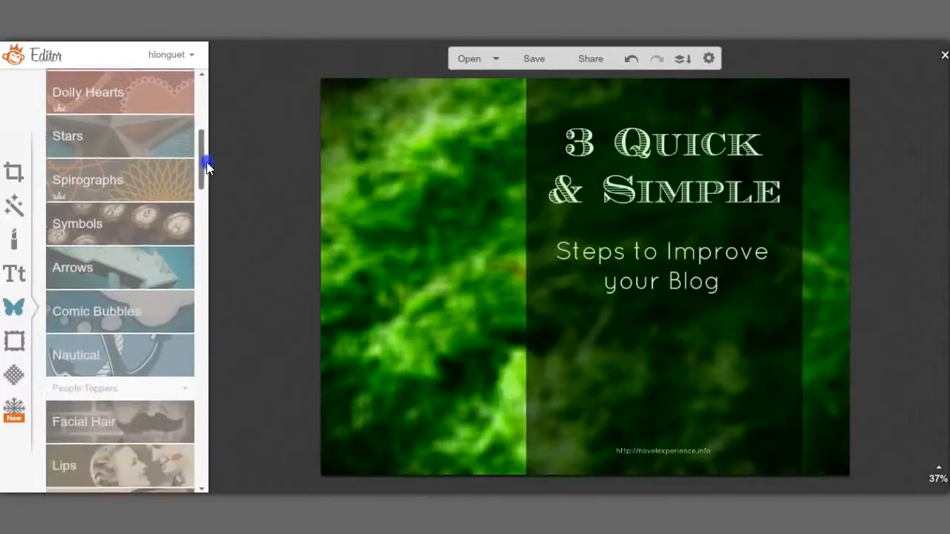
{"action": "left_click", "coordinate": [119, 215]}
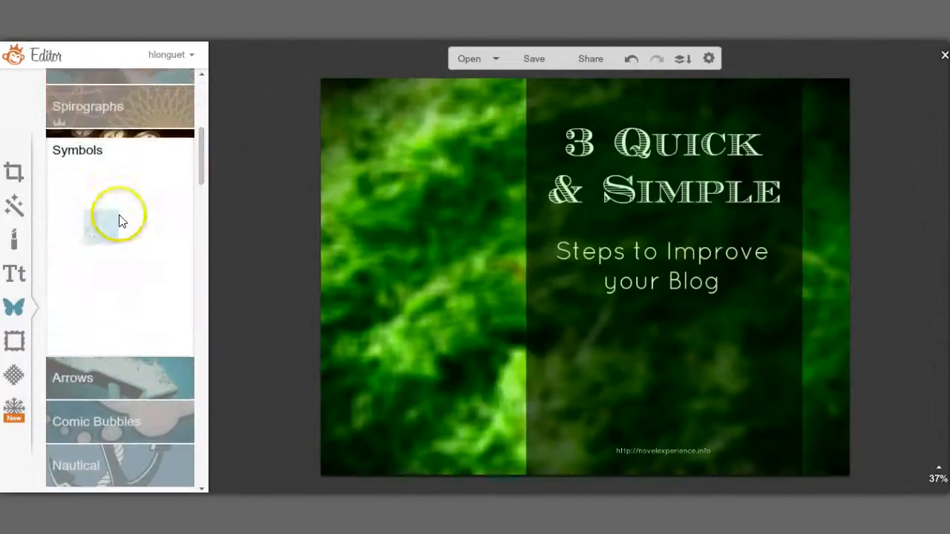
{"action": "left_click_drag", "start_coordinate": [199, 156], "coordinate": [208, 362]}
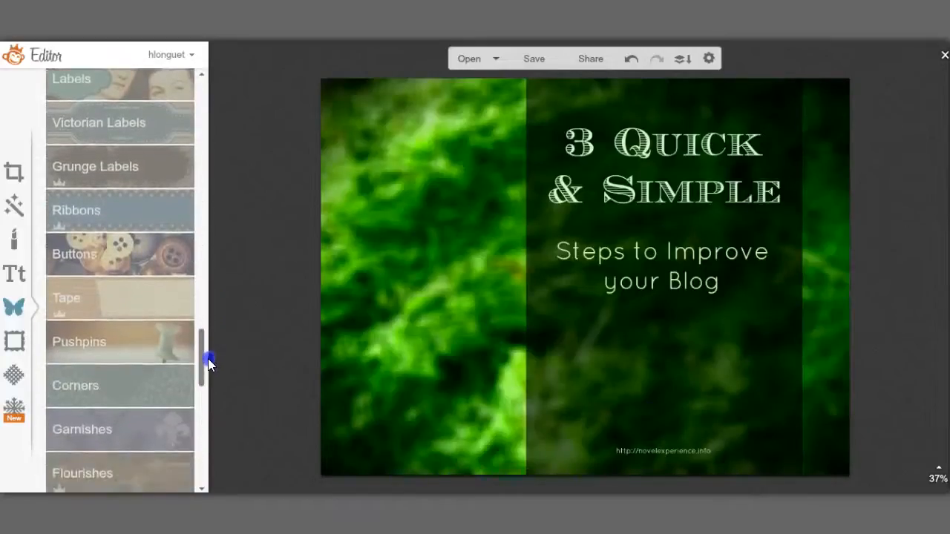
{"action": "left_click", "coordinate": [104, 345]}
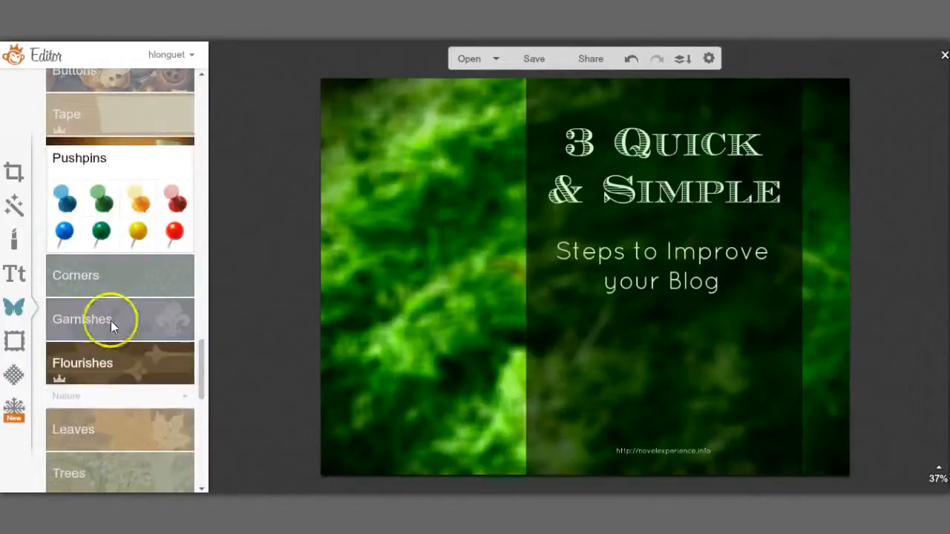
{"action": "left_click", "coordinate": [91, 194]}
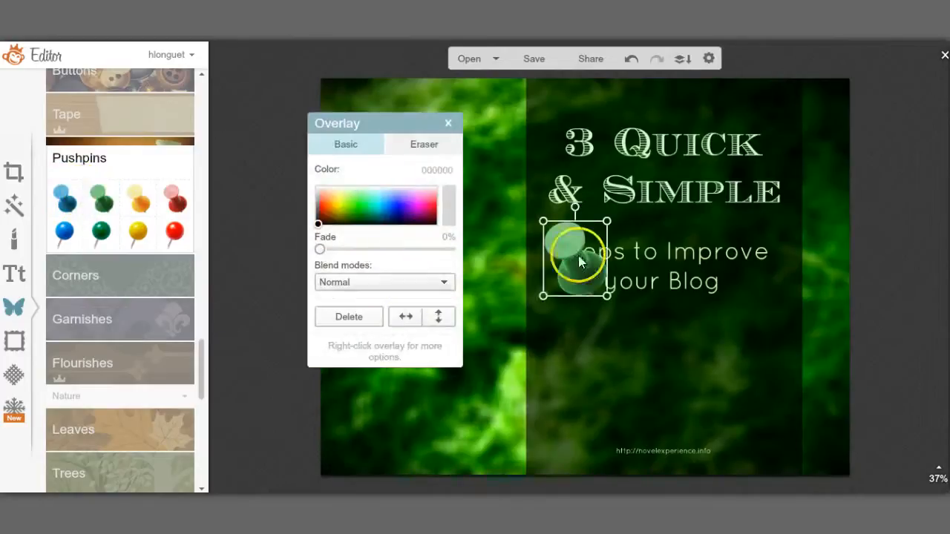
{"action": "left_click_drag", "start_coordinate": [579, 259], "coordinate": [569, 131]}
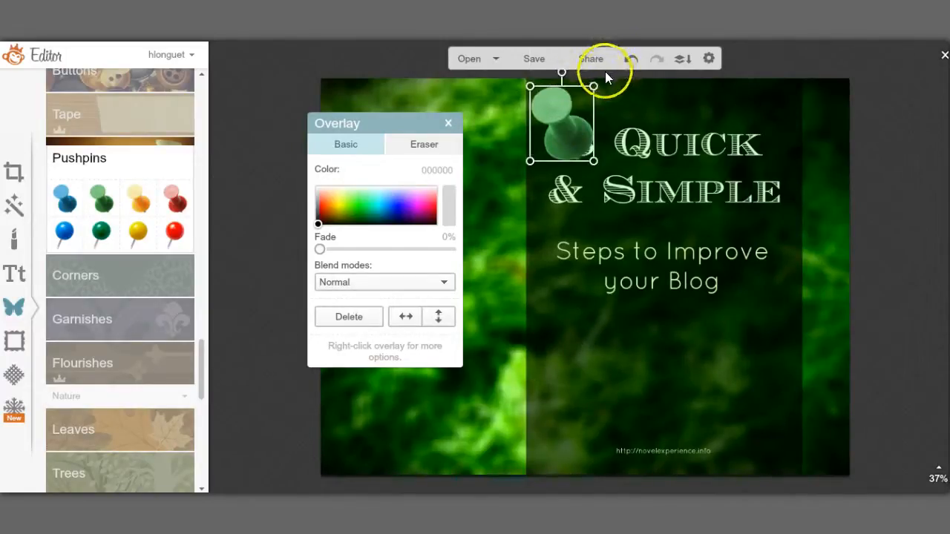
{"action": "left_click_drag", "start_coordinate": [594, 86], "coordinate": [539, 97]}
- Duplicate the small green pushpin and place the copy at the dark band's upper-right corner
{"action": "right_click", "coordinate": [540, 97]}
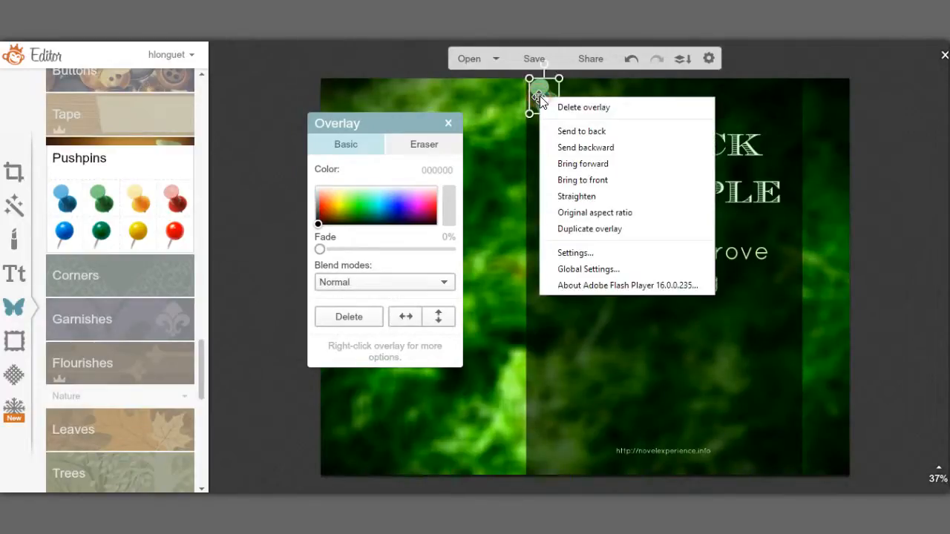
{"action": "left_click", "coordinate": [584, 230]}
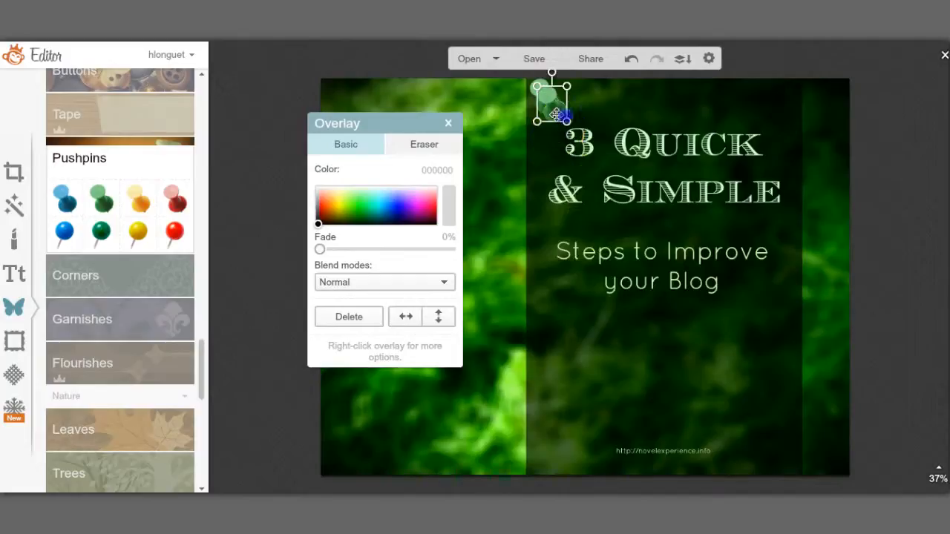
{"action": "left_click_drag", "start_coordinate": [562, 115], "coordinate": [785, 111]}
{"action": "left_click", "coordinate": [882, 149]}
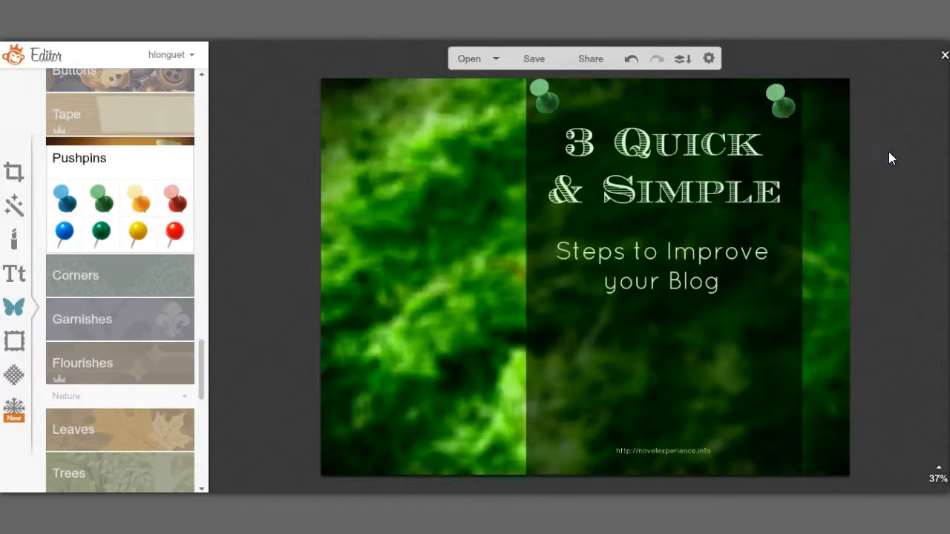
- Delete both green pushpin overlays from the dark band's upper corners
{"action": "left_click", "coordinate": [773, 97]}
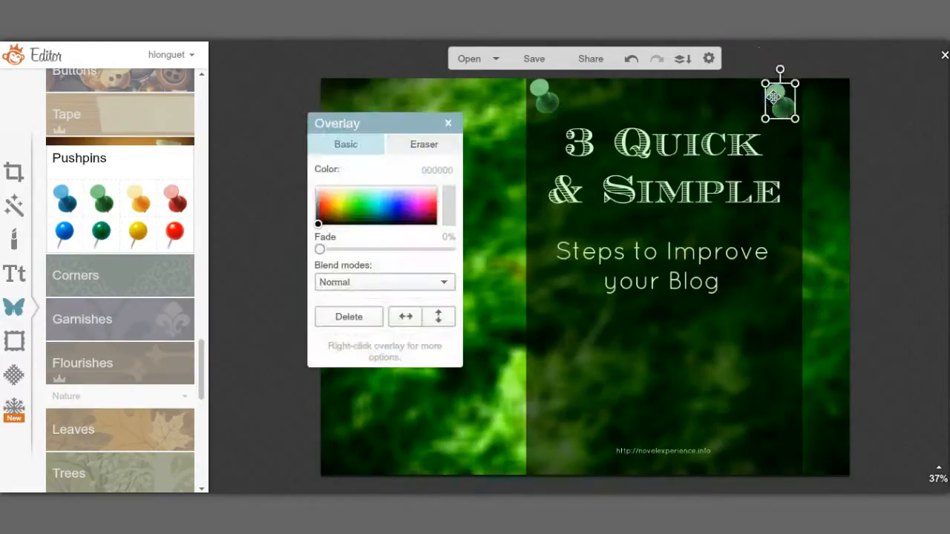
{"action": "left_click_drag", "start_coordinate": [775, 95], "coordinate": [539, 92]}
{"action": "key", "text": "Delete"}
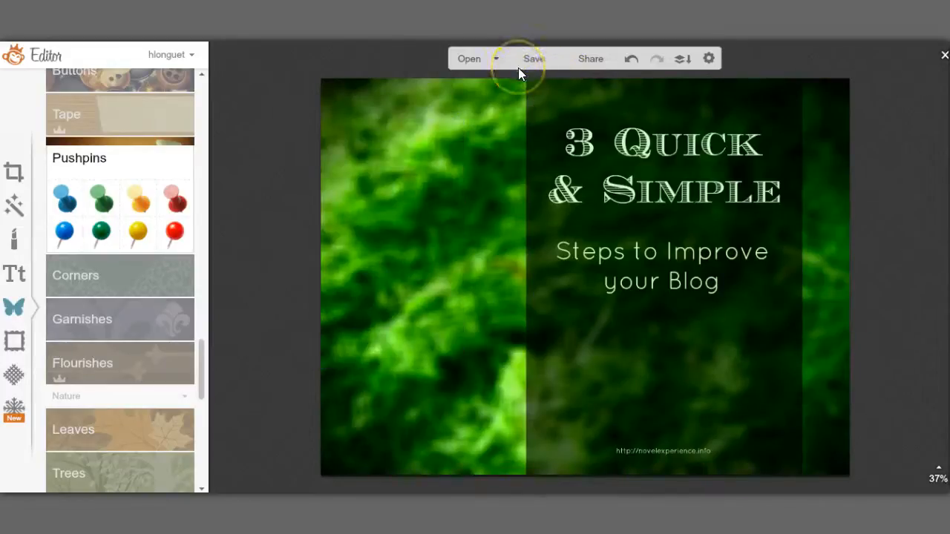
- Open the save settings for the finished graphic and choose .jpg as the file format
{"action": "left_click", "coordinate": [530, 54]}
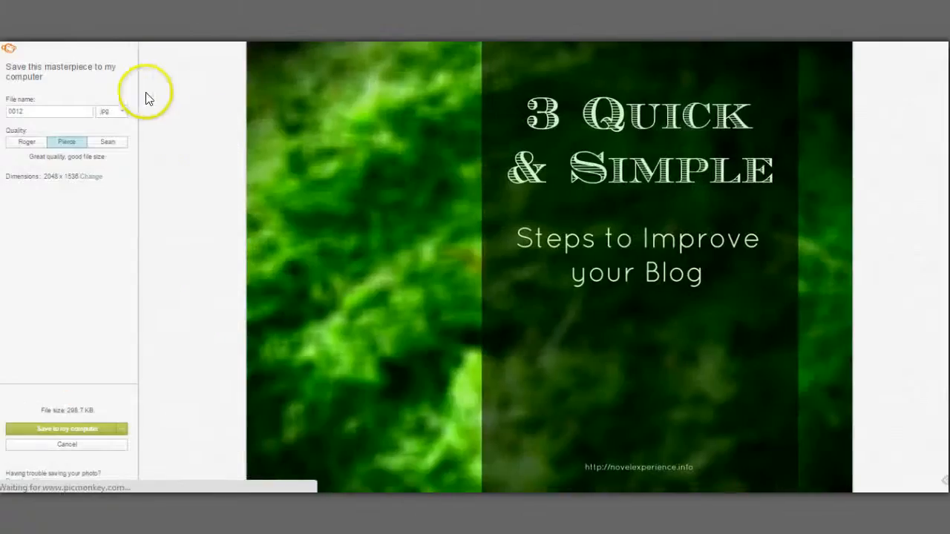
{"action": "left_click", "coordinate": [118, 112]}
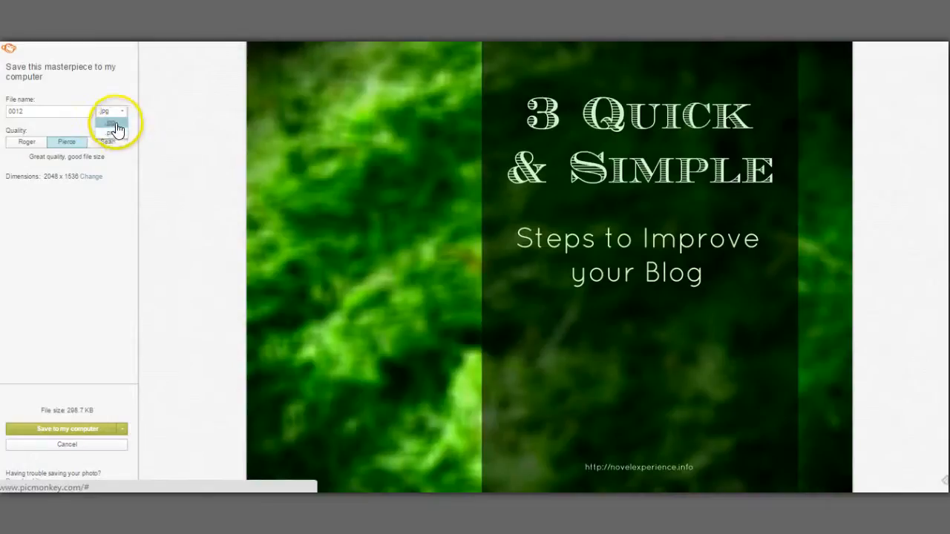
{"action": "left_click", "coordinate": [113, 124]}
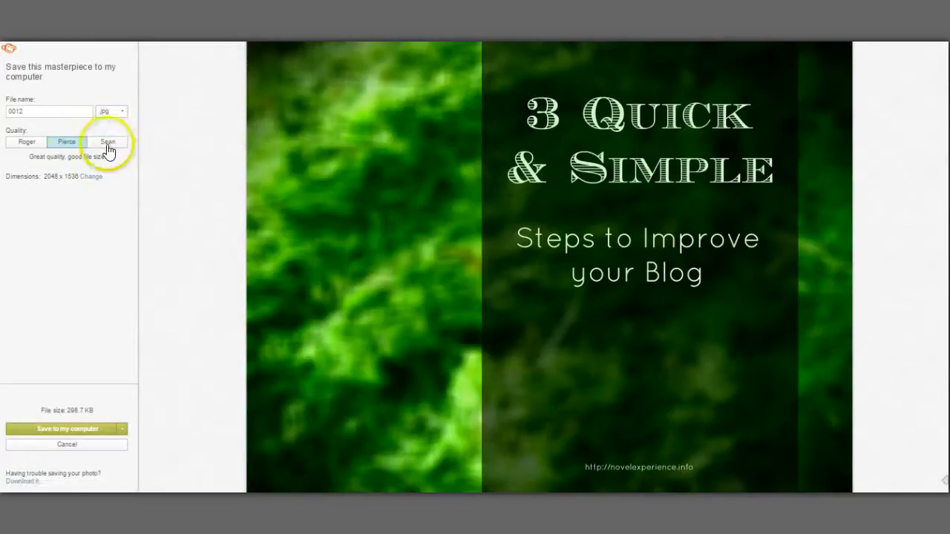
- Compare the Roger, Pierce and Sean quality levels for the saved image, ending with Pierce selected
{"action": "left_click", "coordinate": [27, 145]}
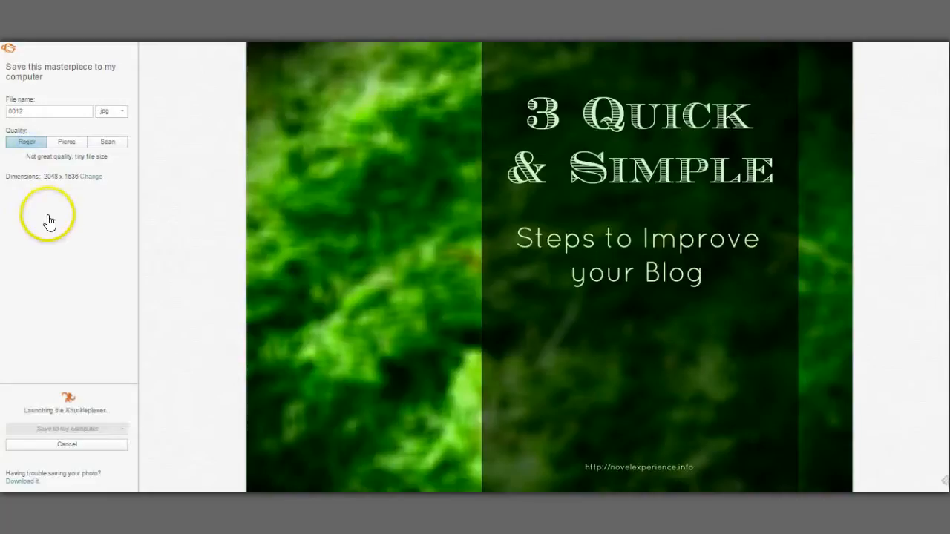
{"action": "left_click", "coordinate": [66, 142]}
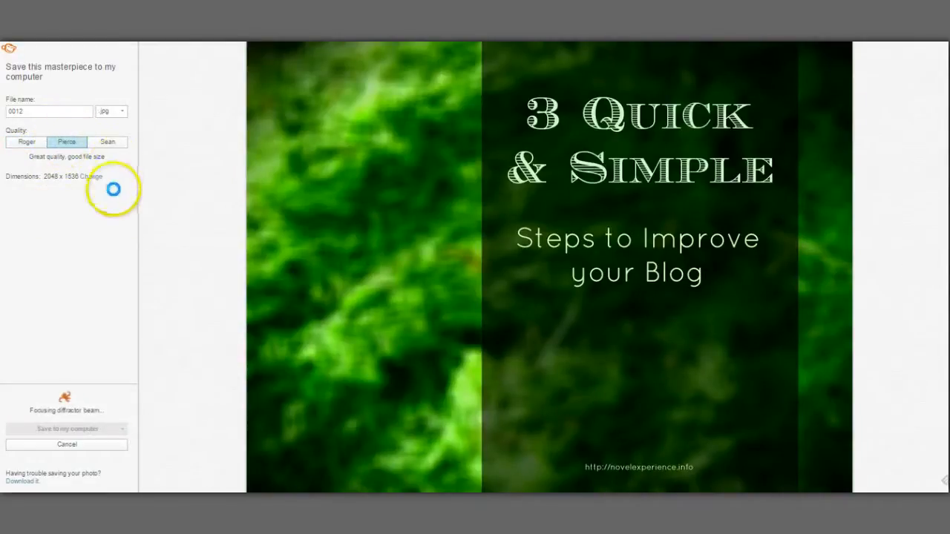
{"action": "left_click", "coordinate": [116, 147]}
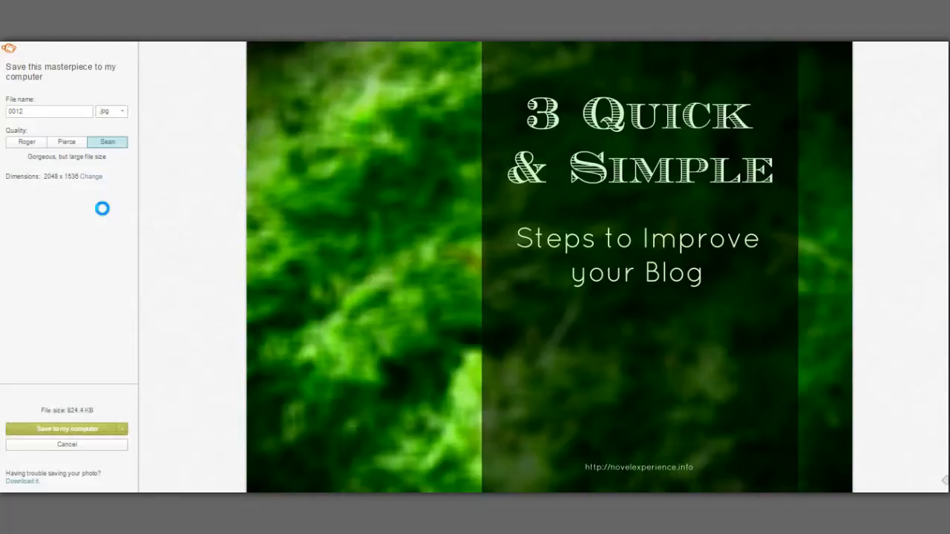
{"action": "left_click", "coordinate": [66, 142]}
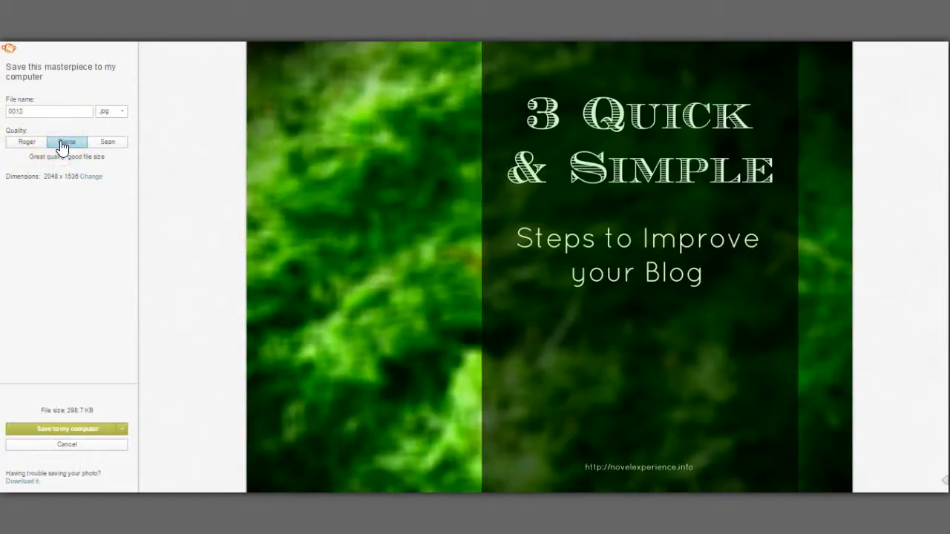
- Save the graphic to the computer's Pictures folder as a JPEG named 0012Final
{"action": "left_click", "coordinate": [63, 431]}
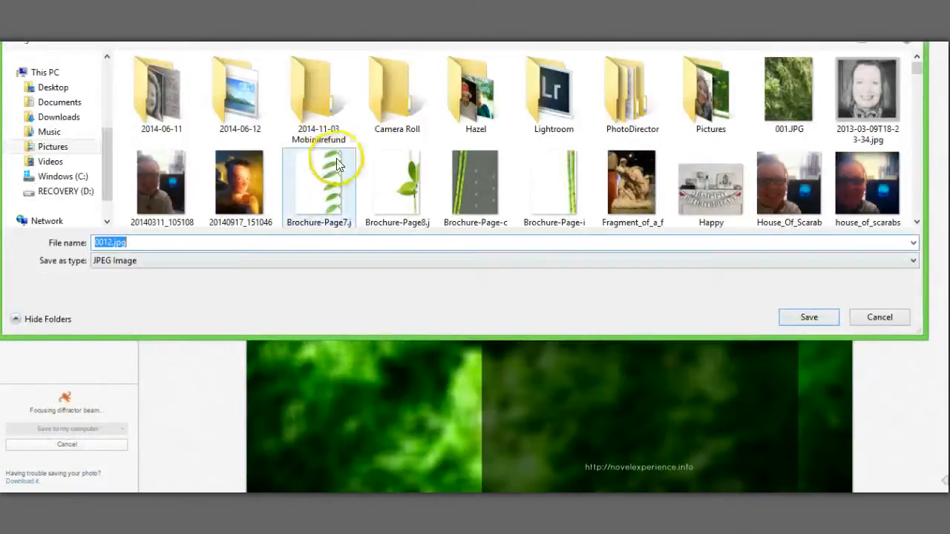
{"action": "left_click", "coordinate": [802, 97]}
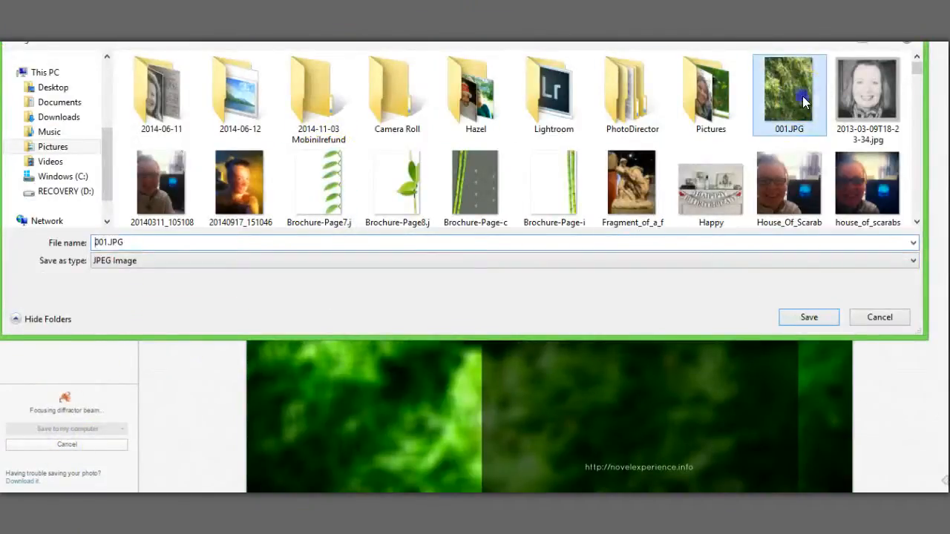
{"action": "left_click", "coordinate": [107, 241]}
{"action": "left_click", "coordinate": [108, 242]}
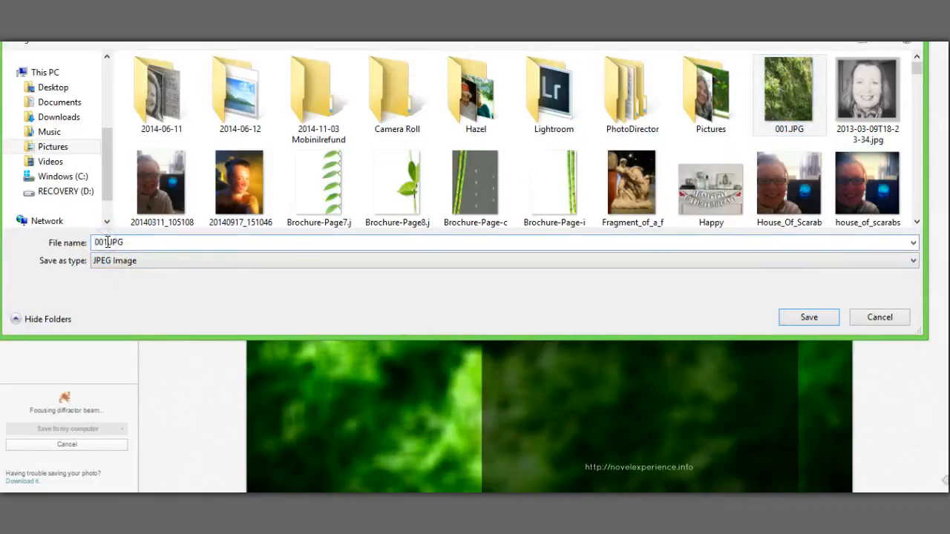
{"action": "left_click", "coordinate": [126, 272]}
{"action": "type", "text": "2"}
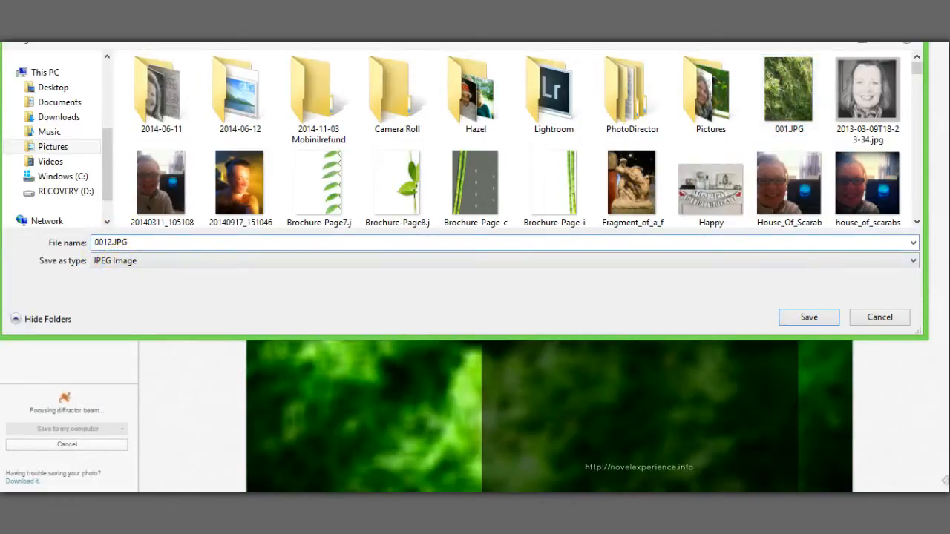
{"action": "type", "text": "Final"}
{"action": "left_click", "coordinate": [806, 316]}
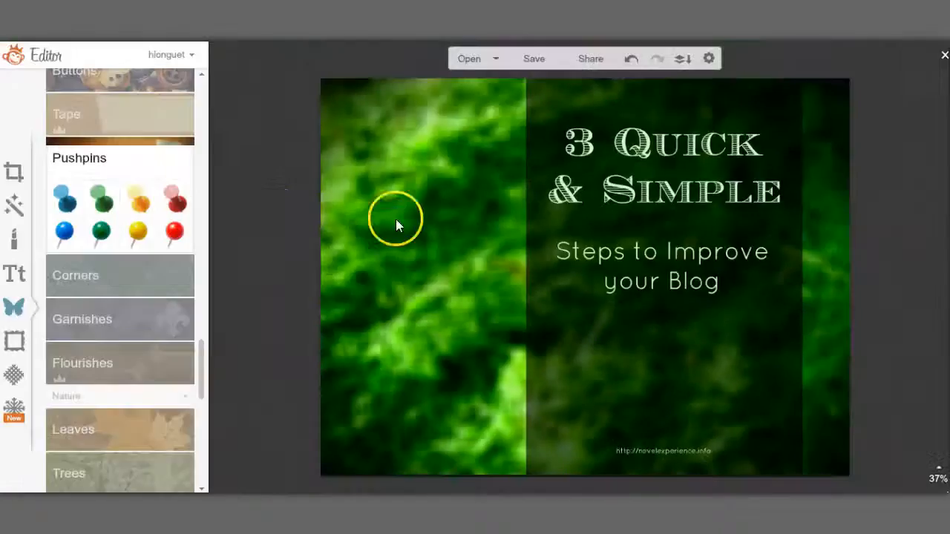